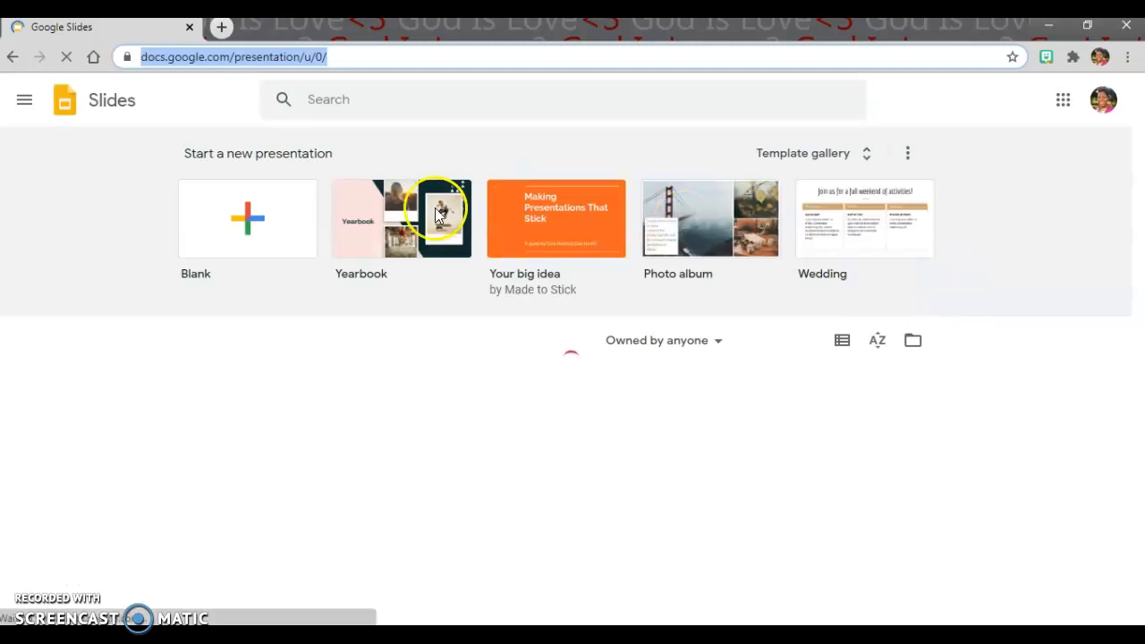
Step: Create a blank presentation and delete the title and subtitle placeholders from its first slide
left_click(250, 232)
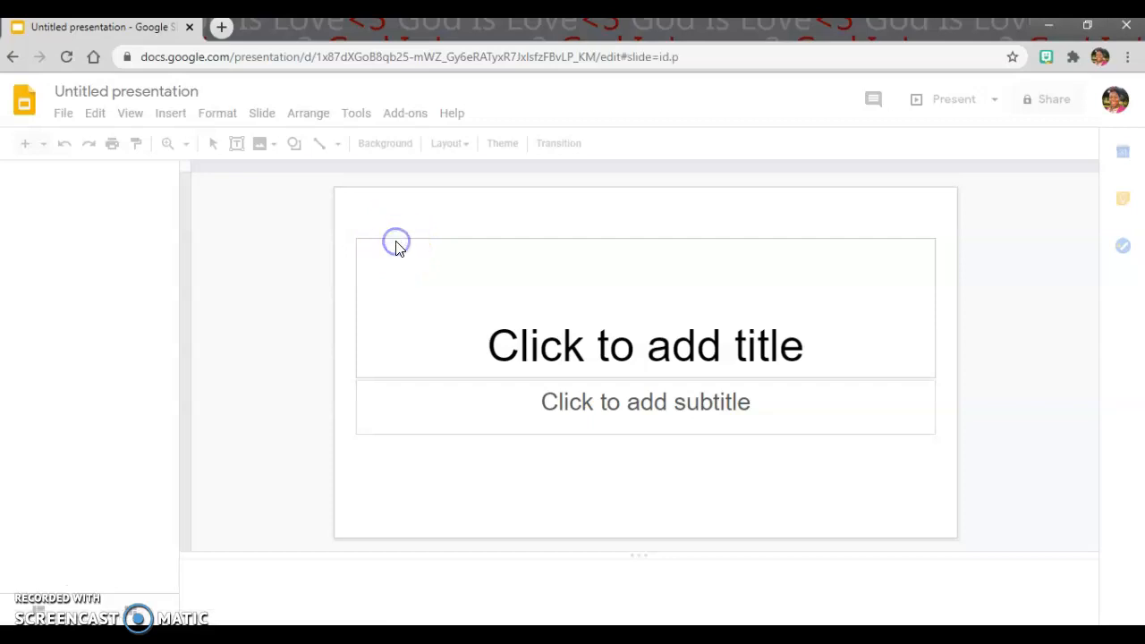
left_click(397, 243)
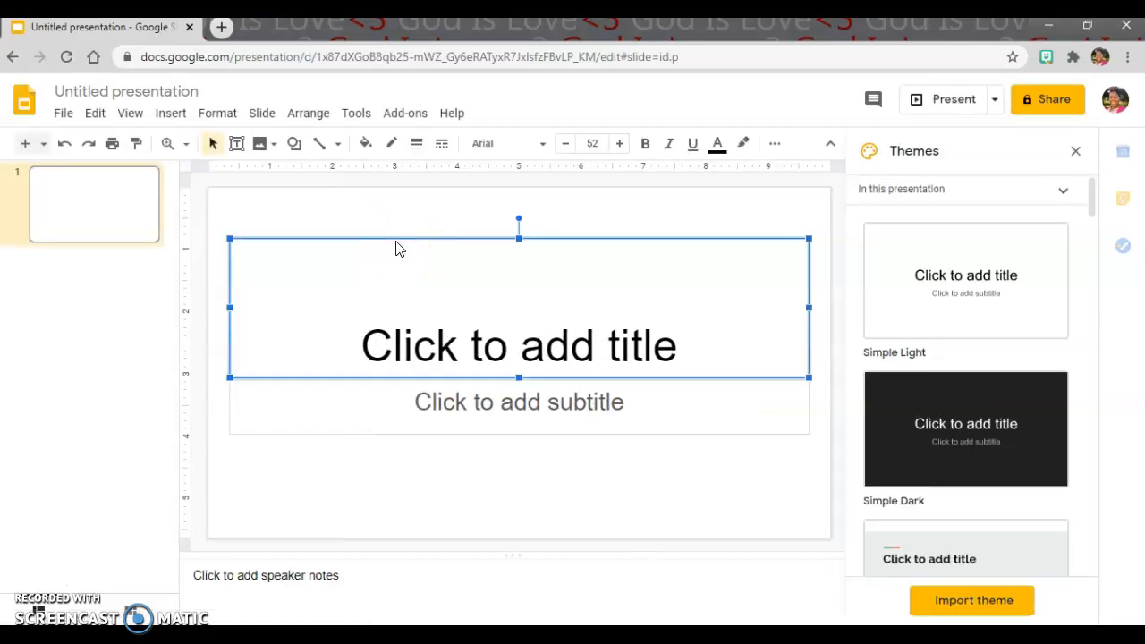
key("Delete")
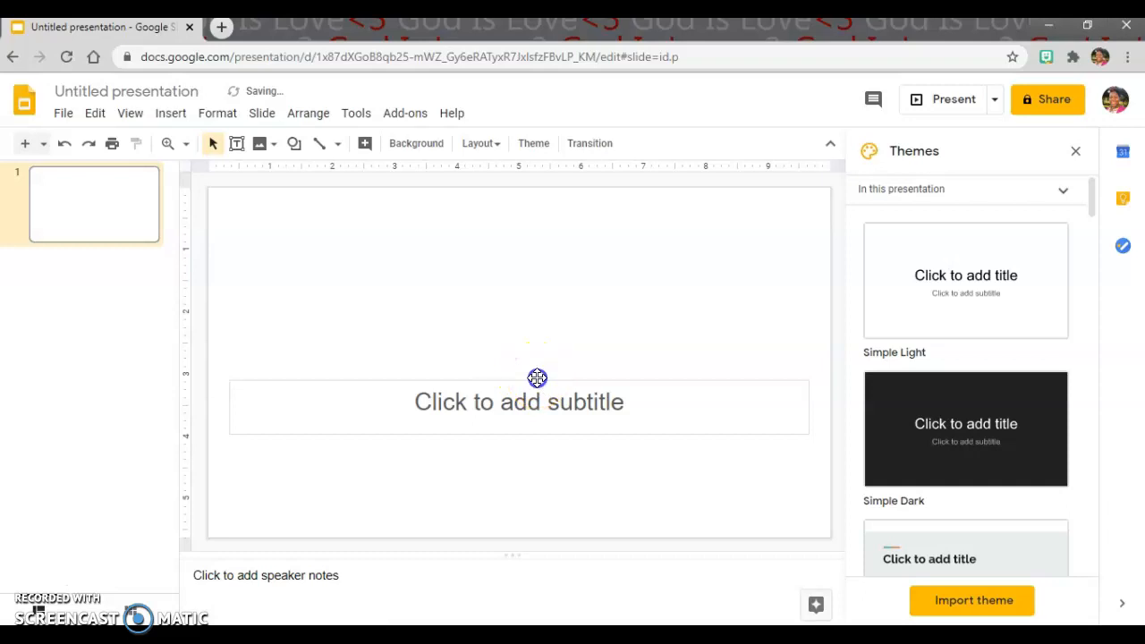
left_click(537, 377)
key("Delete")
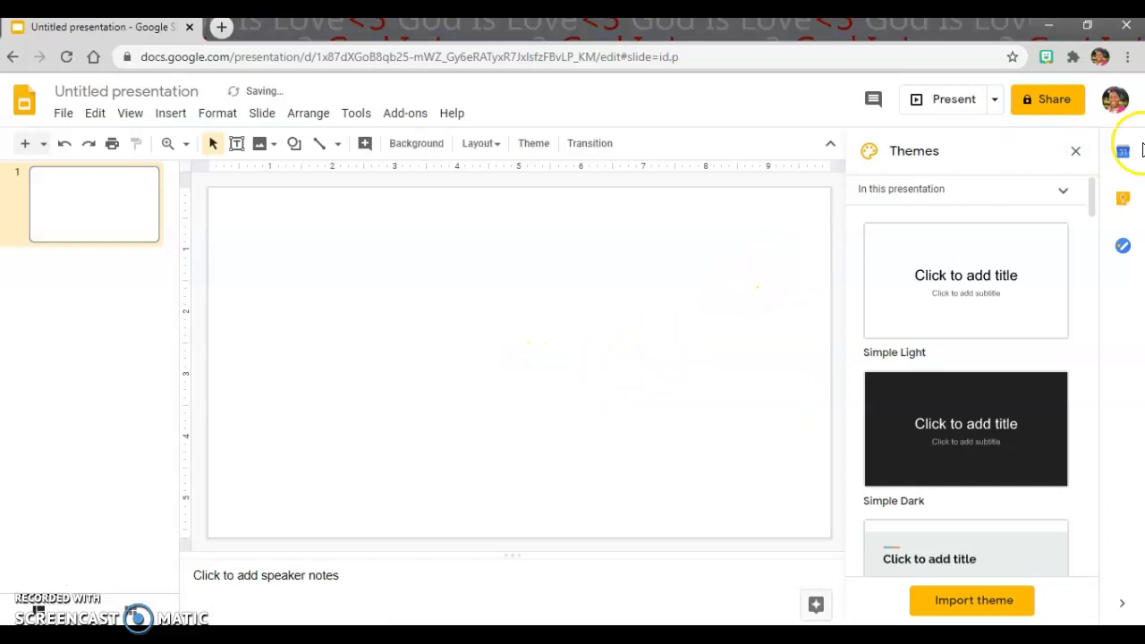
left_click(1076, 151)
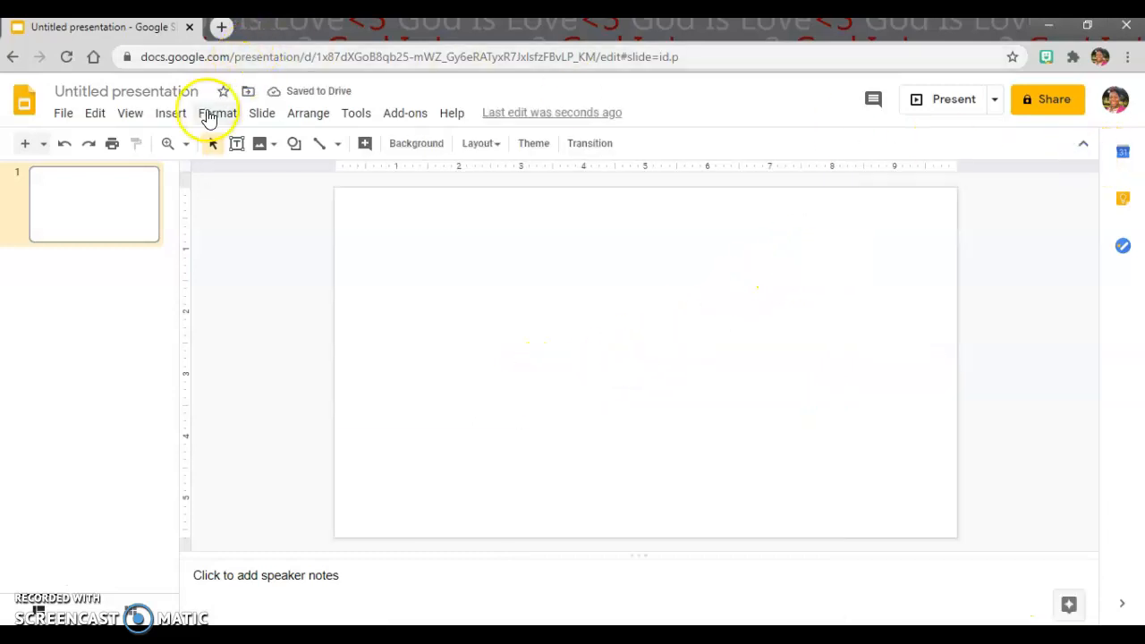
Step: Search the web for images of "kidney table classroom" to insert into the slide
left_click(171, 115)
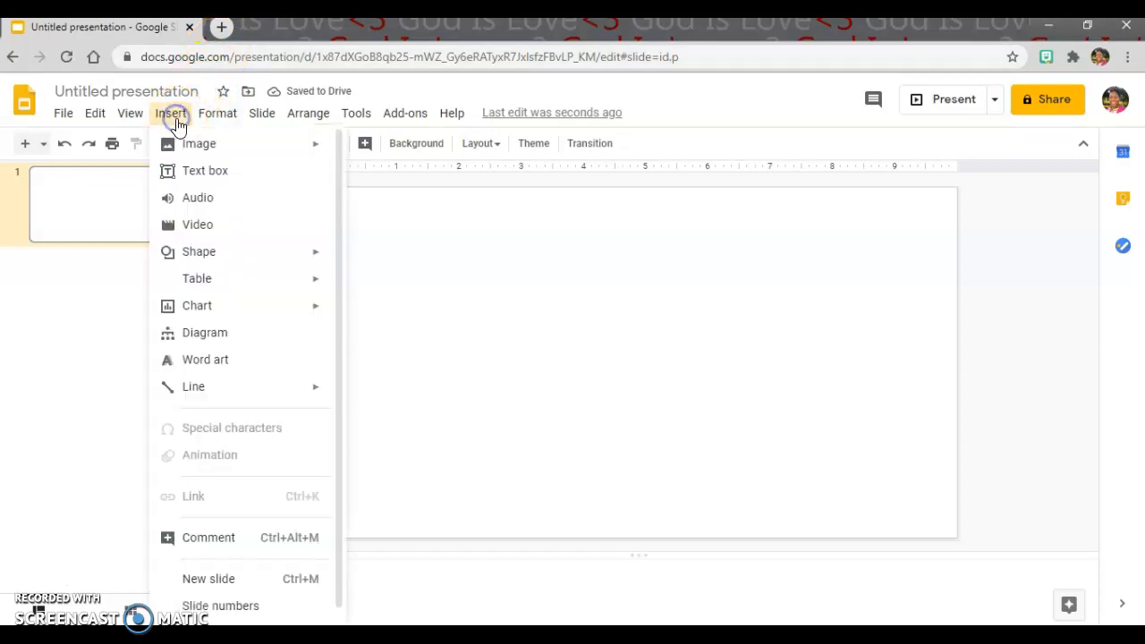
mouse_move(228, 152)
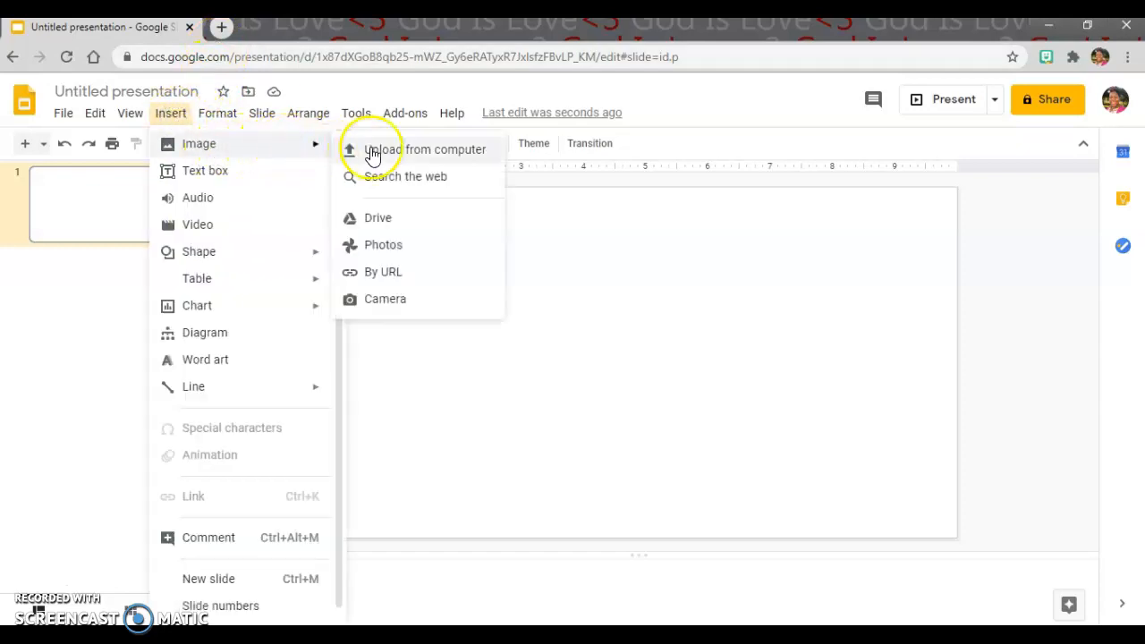
left_click(413, 178)
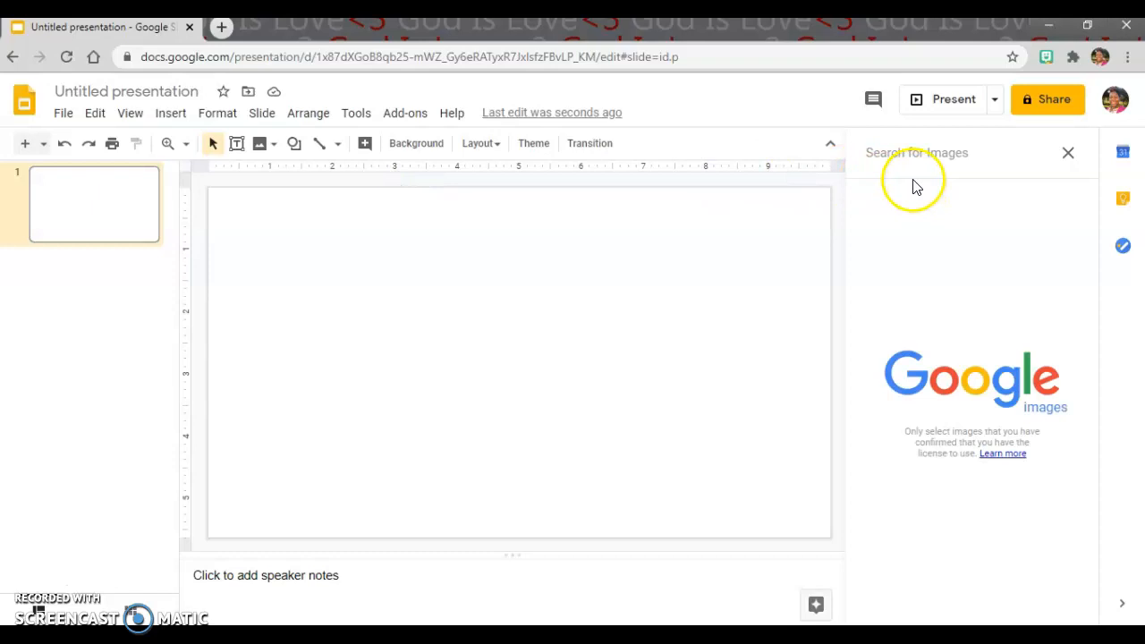
type("k")
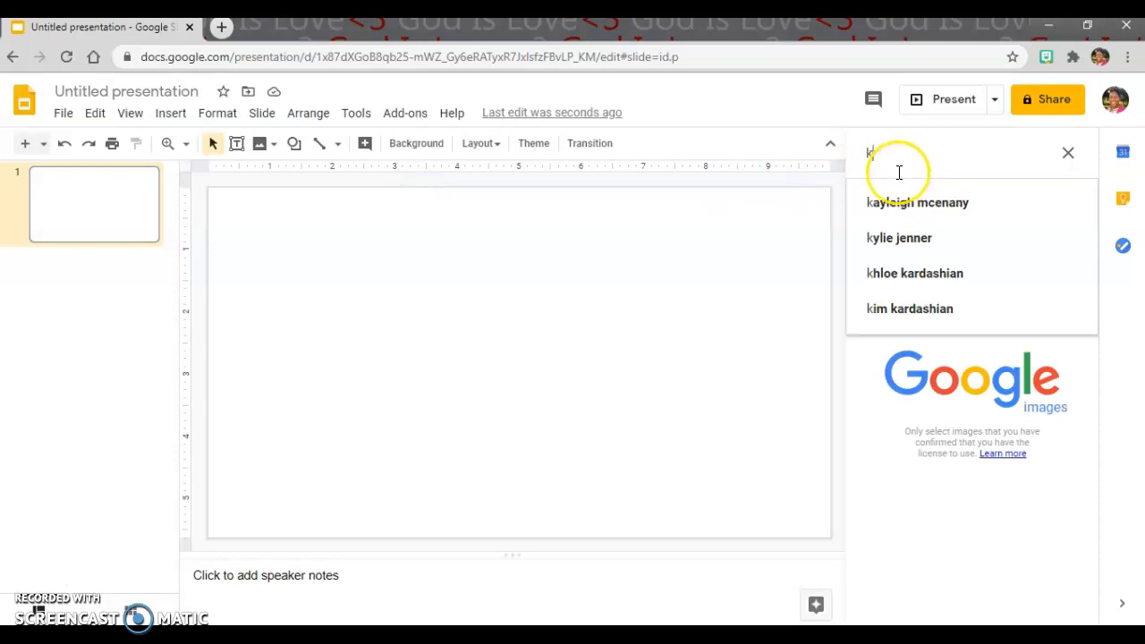
type("idney t")
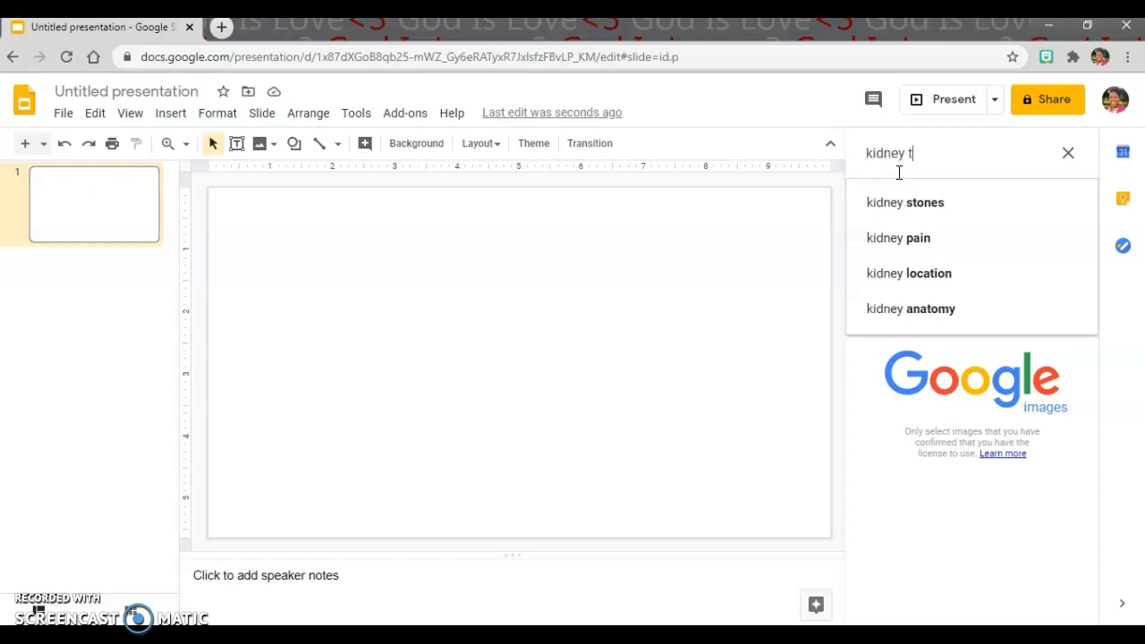
type("able classroom")
key("Return")
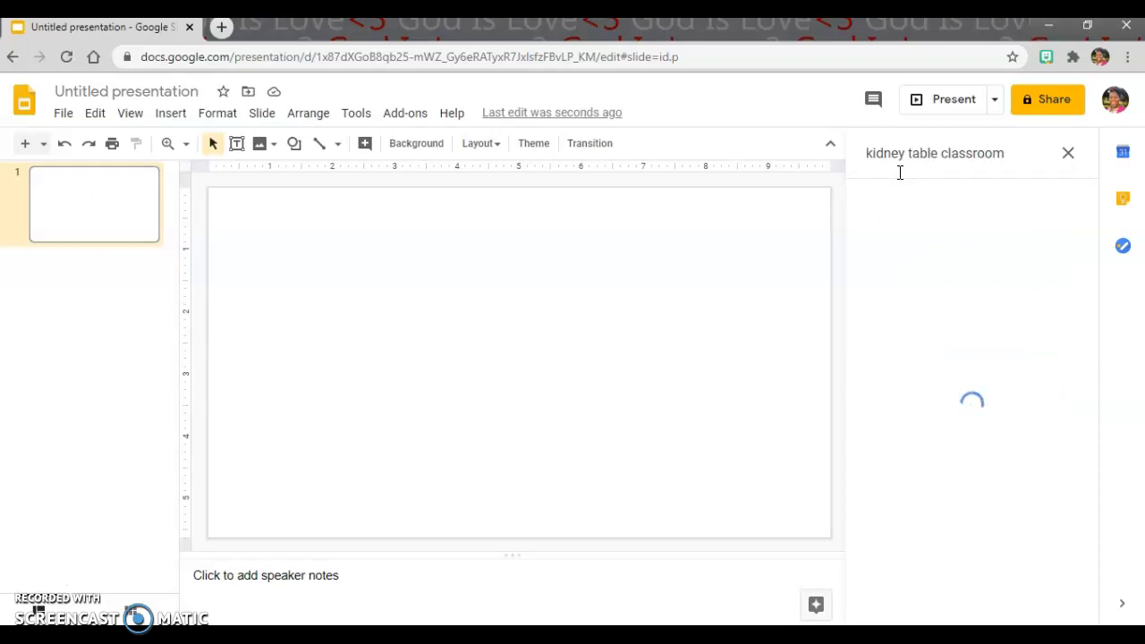
Step: Refine the image search to "kidney table classroom transparent", and shorten it to "kidney table transparent"
left_click_drag(1023, 158, 941, 157)
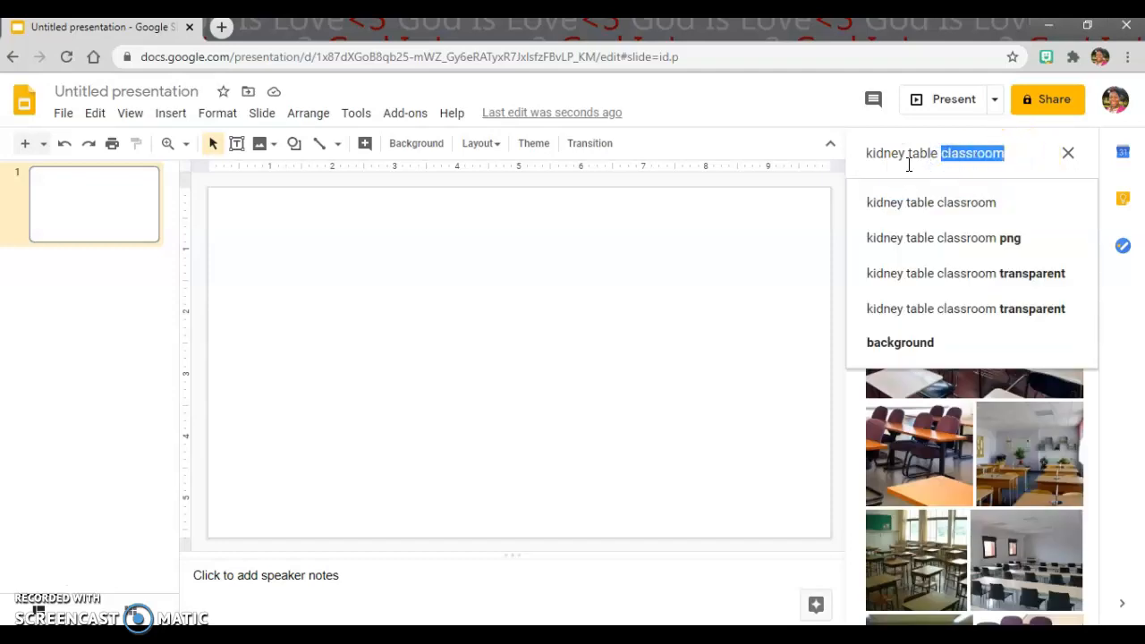
left_click(951, 272)
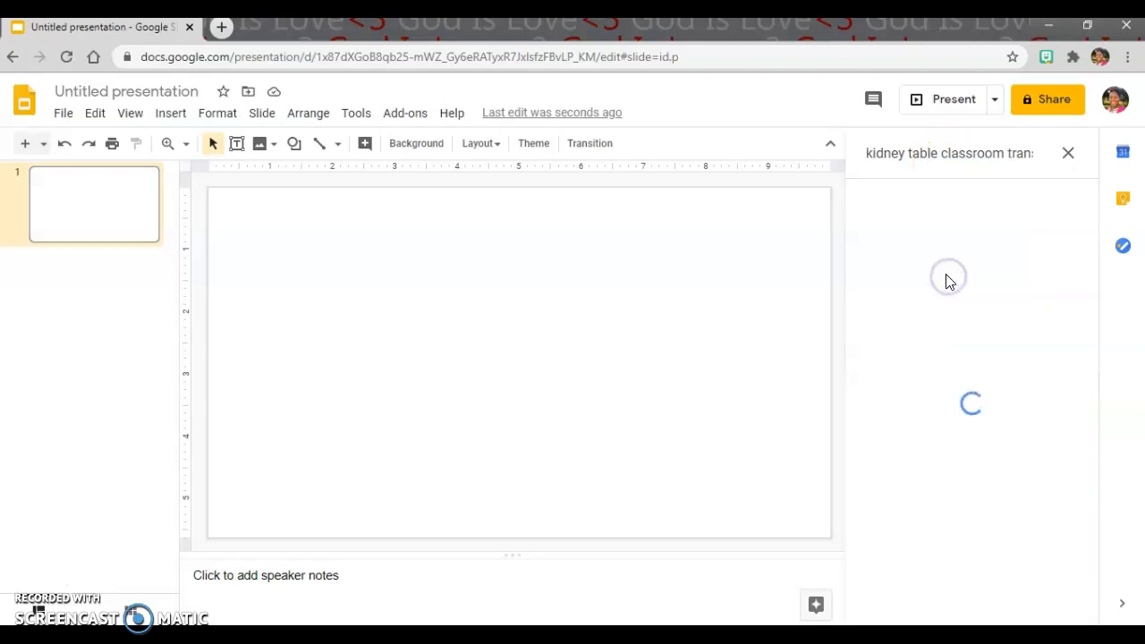
scroll(956, 268, "down", 5)
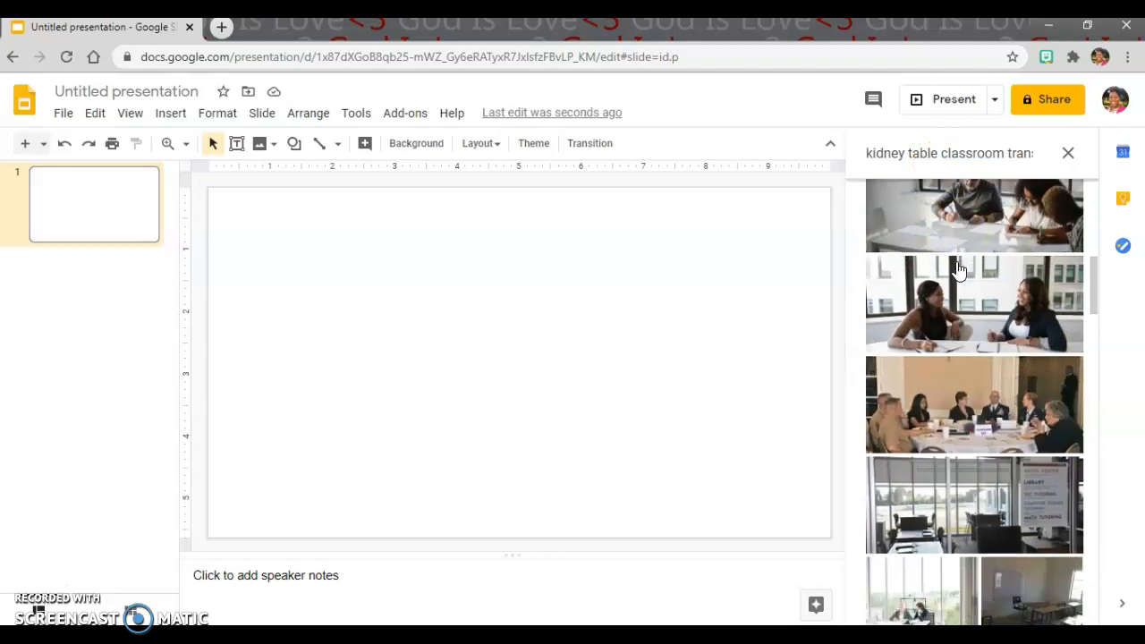
scroll(957, 269, "down", 2)
left_click(953, 150)
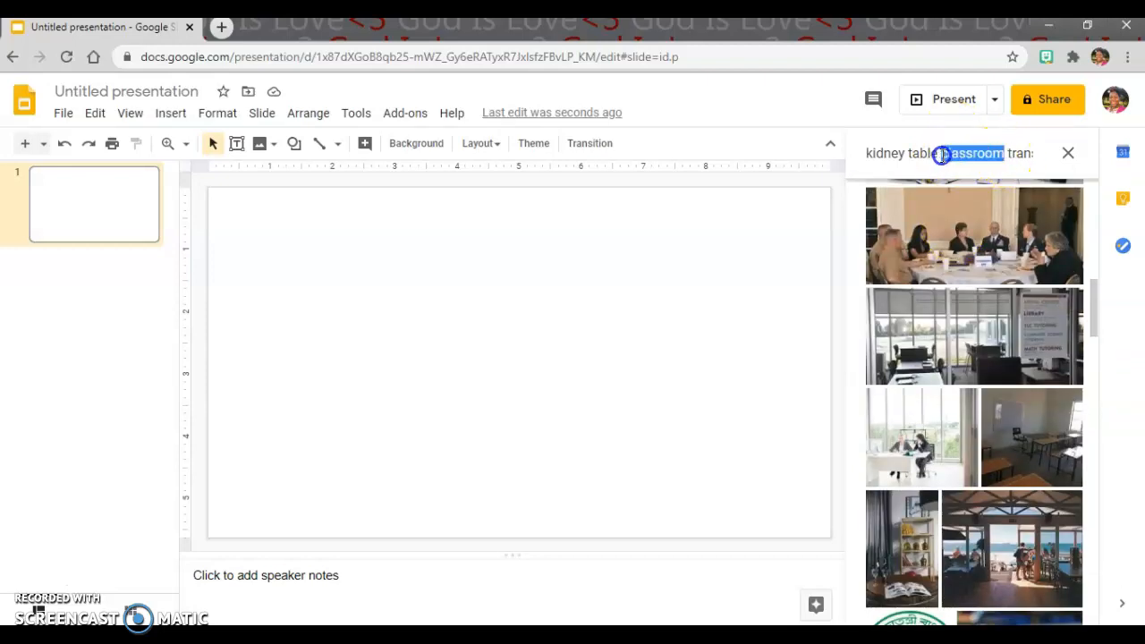
key("BackSpace")
key("Return")
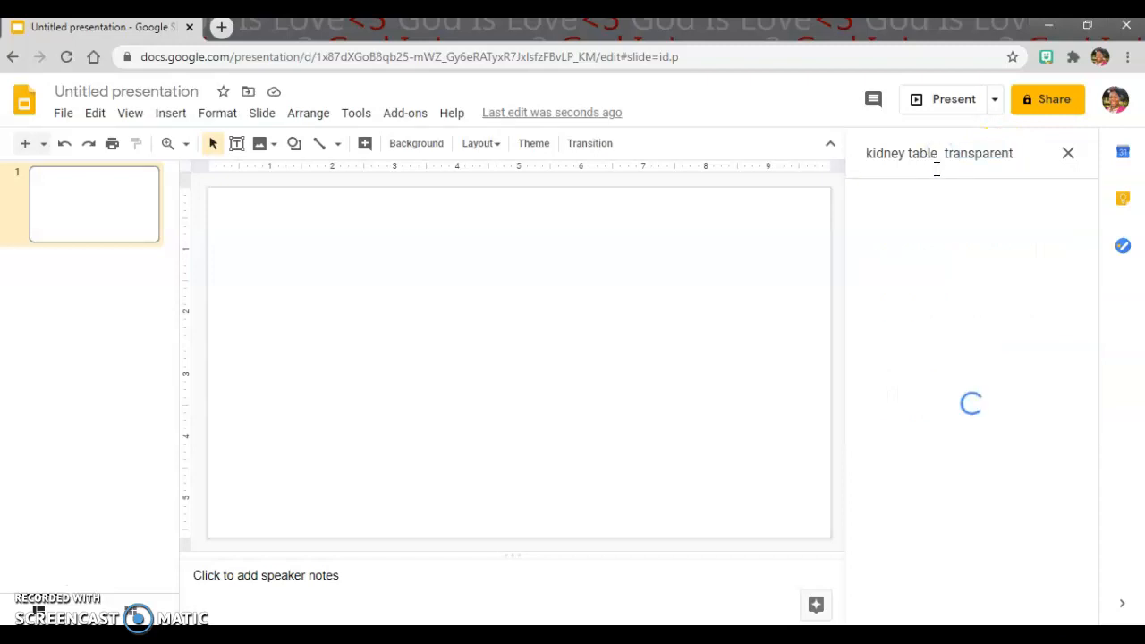
Step: Search for images of "kidney table transparent background", look through the results and close the image search
left_click(940, 153)
left_click(935, 208)
scroll(931, 242, "down", 4)
scroll(940, 190, "up", 4)
scroll(958, 241, "down", 4)
scroll(962, 233, "up", 2)
scroll(978, 238, "down", 7)
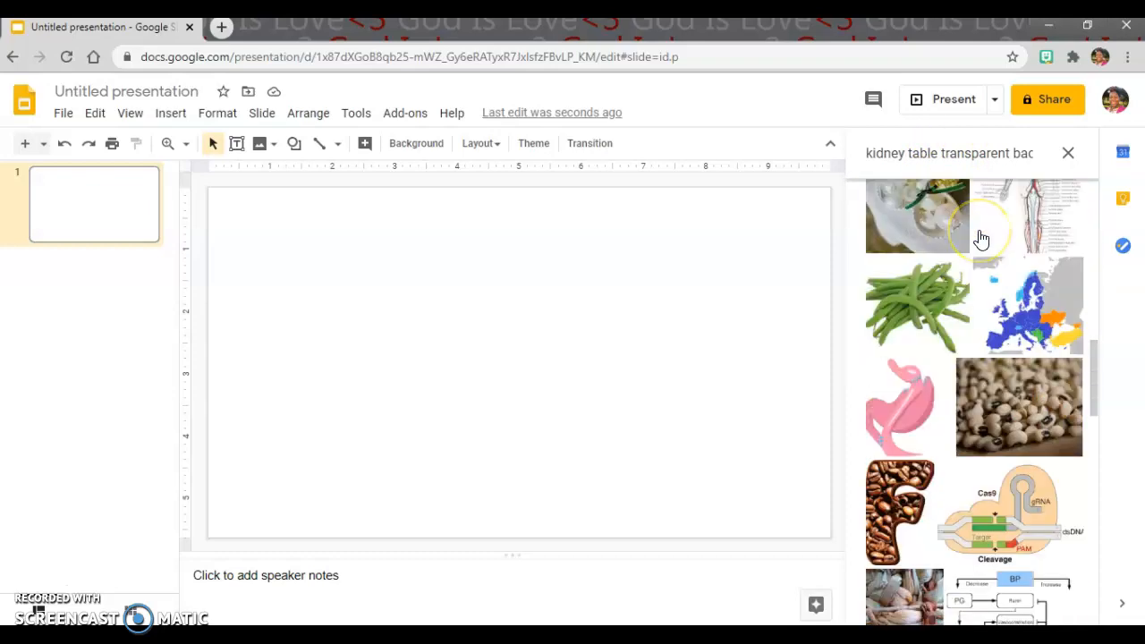
scroll(993, 228, "down", 2)
left_click(1068, 152)
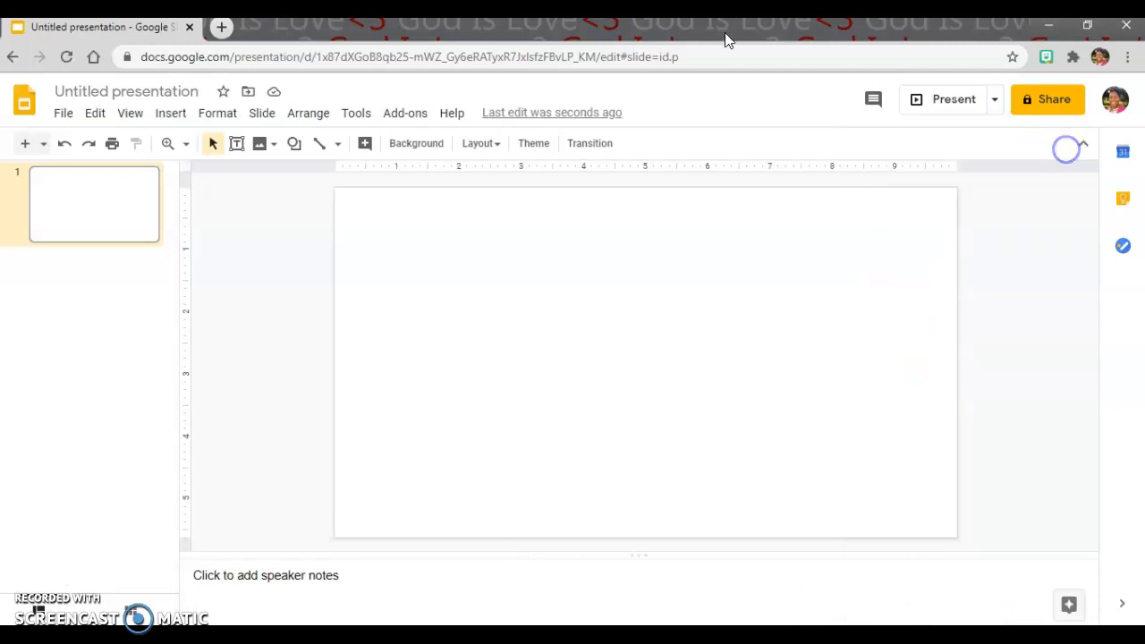
Step: Search Google for "kidney table transparent" in a new browser tab
left_click(221, 29)
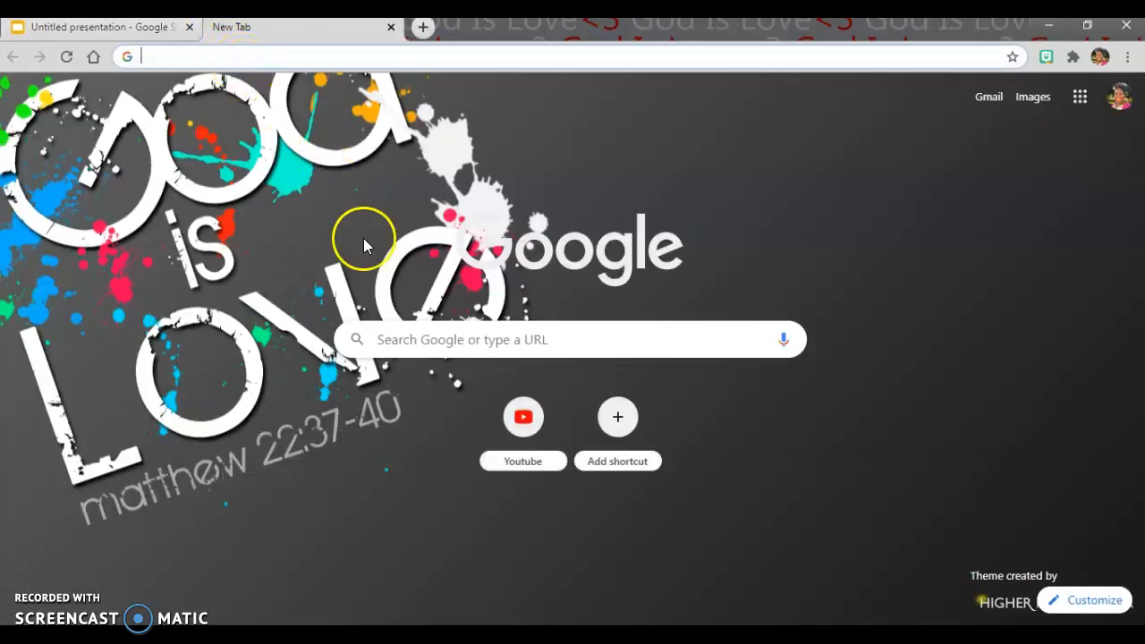
left_click(425, 346)
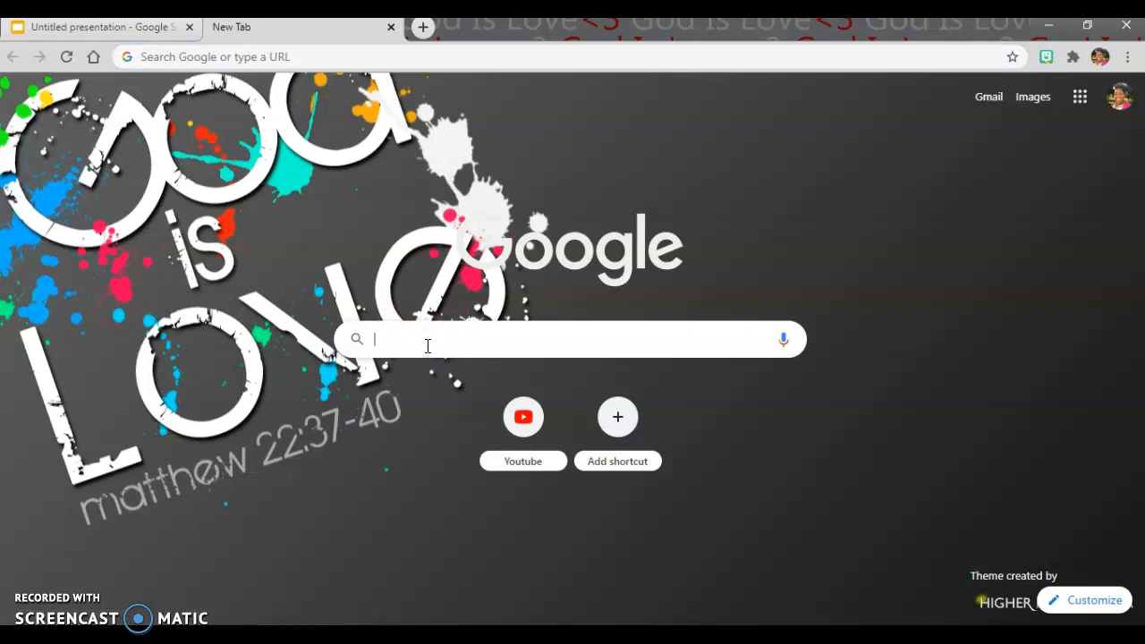
type("kidney")
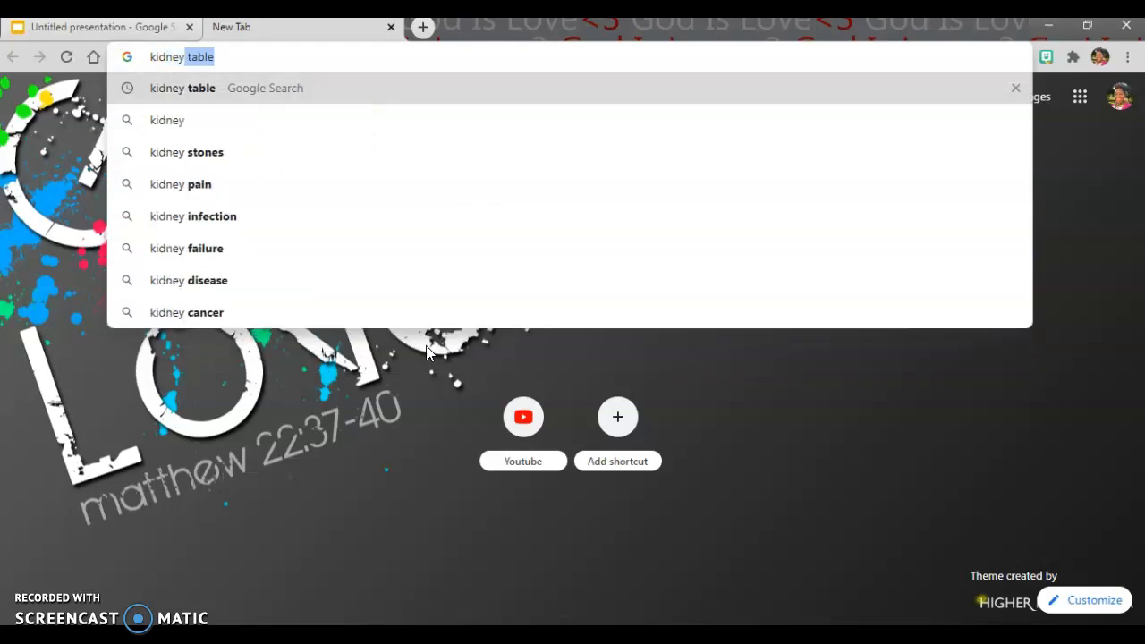
type("  tab")
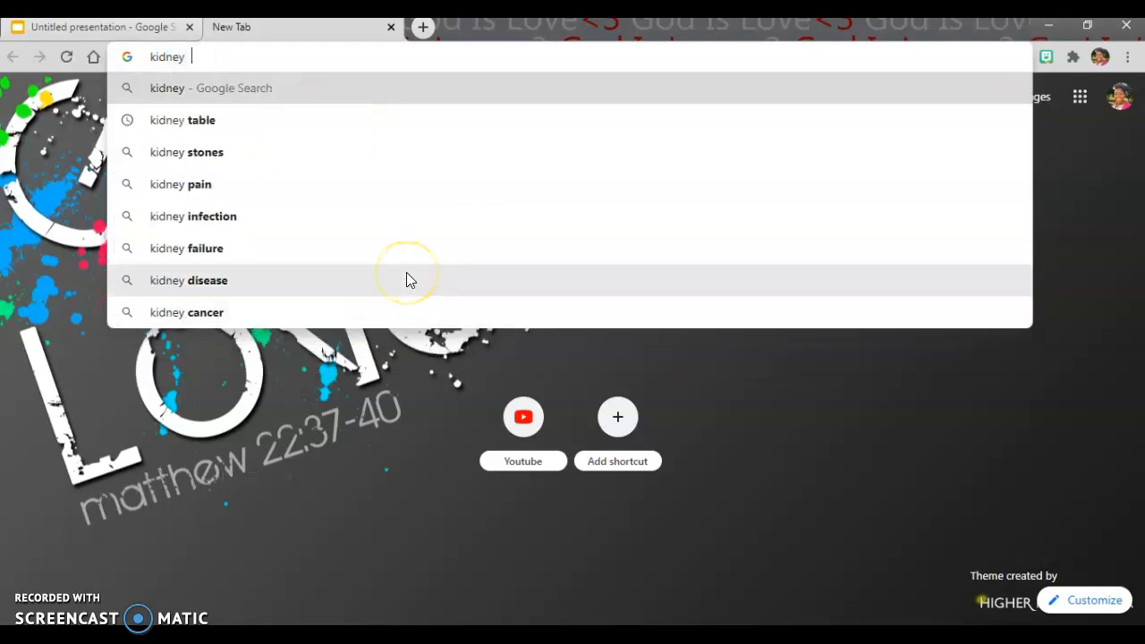
type("le tr")
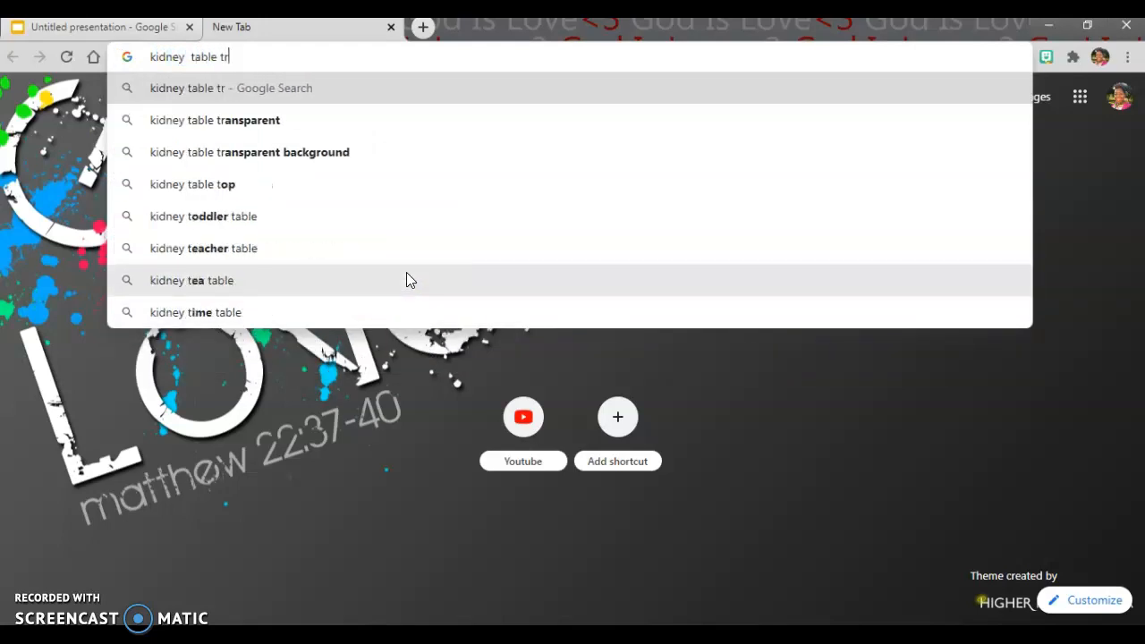
type("ansparent")
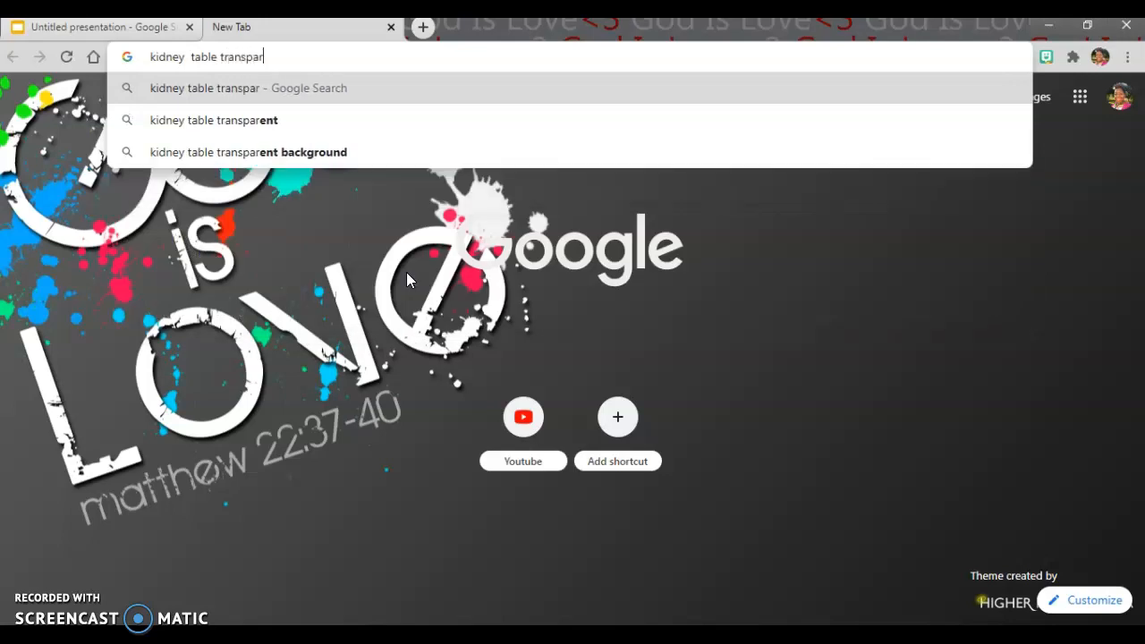
key("Return")
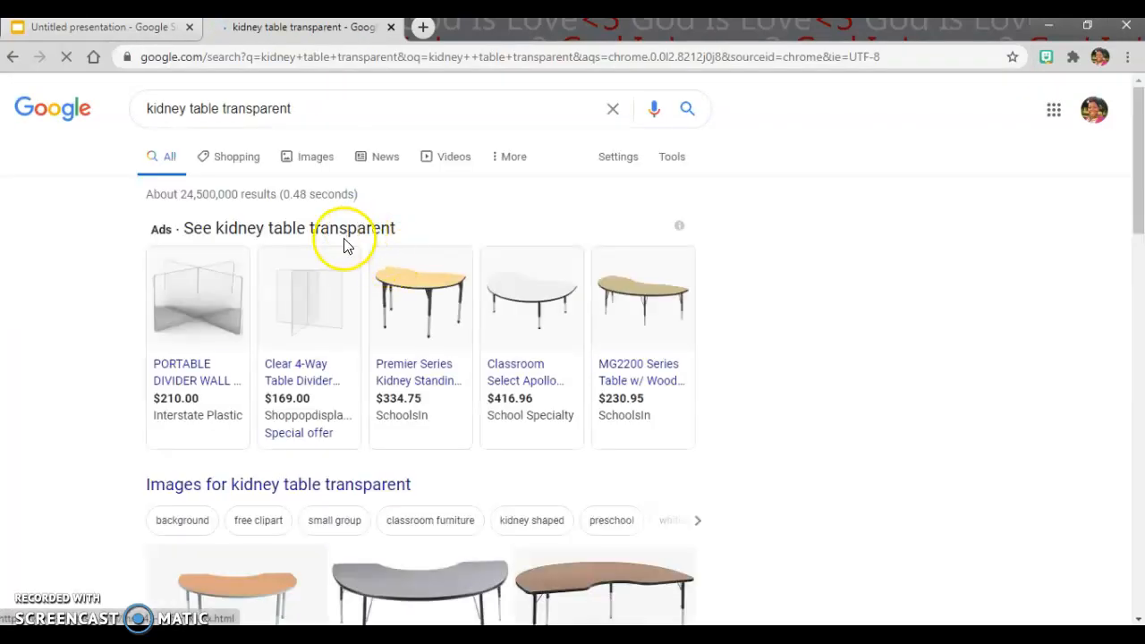
Step: Switch to the Google image results and look through them for a suitable kidney table picture
scroll(358, 273, "down", 5)
scroll(365, 286, "down", 3)
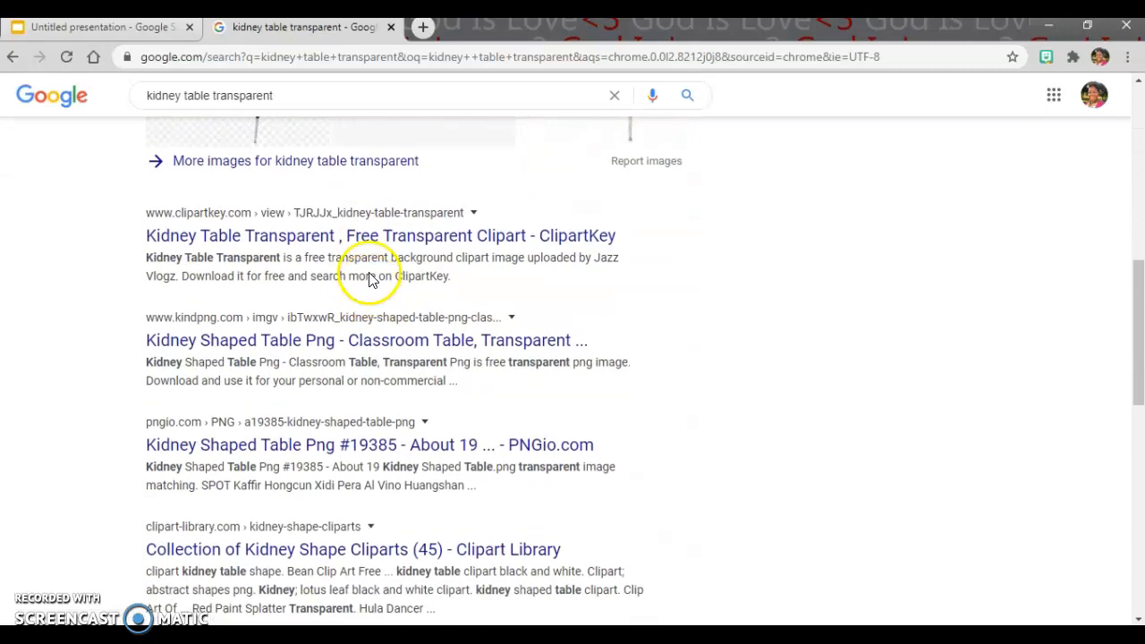
scroll(365, 276, "up", 8)
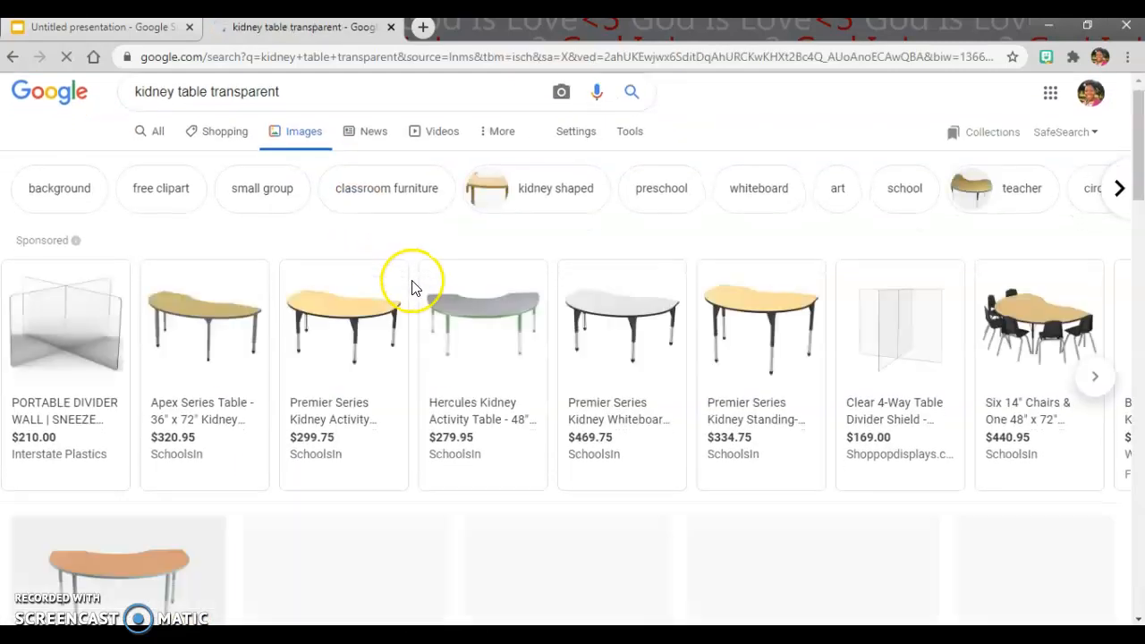
scroll(414, 286, "down", 2)
scroll(412, 286, "down", 5)
scroll(412, 286, "up", 5)
scroll(414, 288, "down", 6)
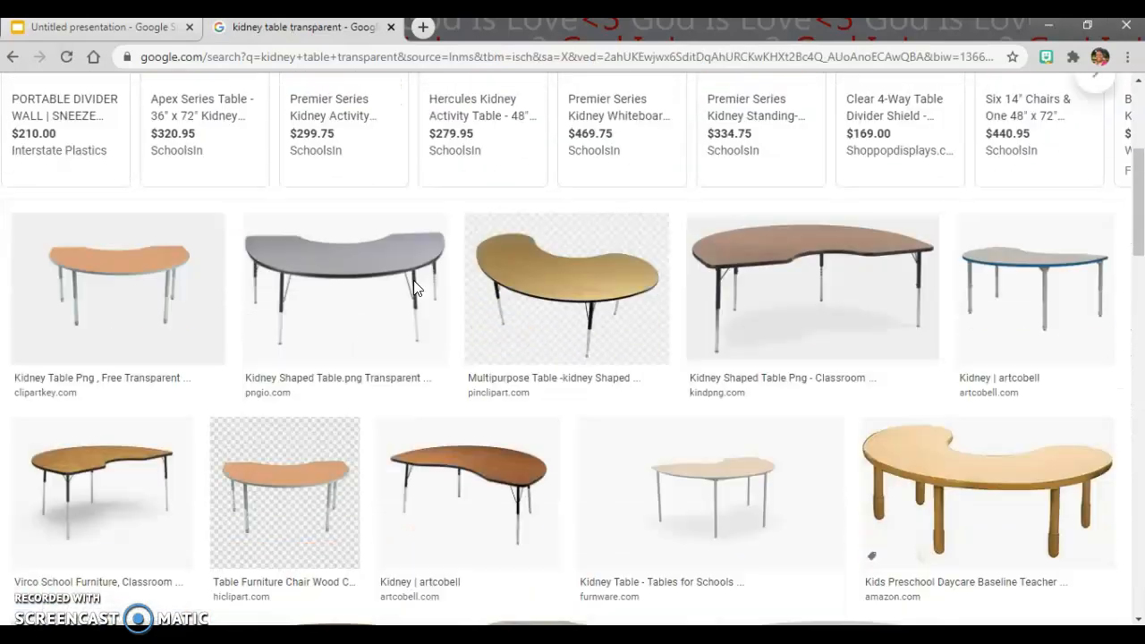
scroll(415, 288, "down", 3)
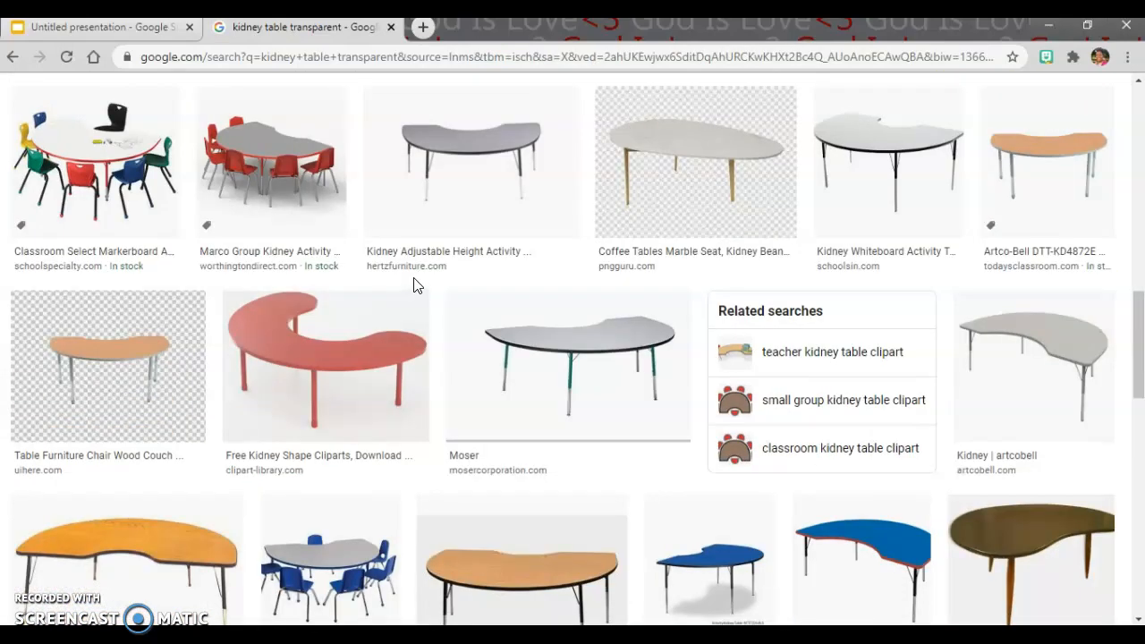
scroll(414, 286, "down", 4)
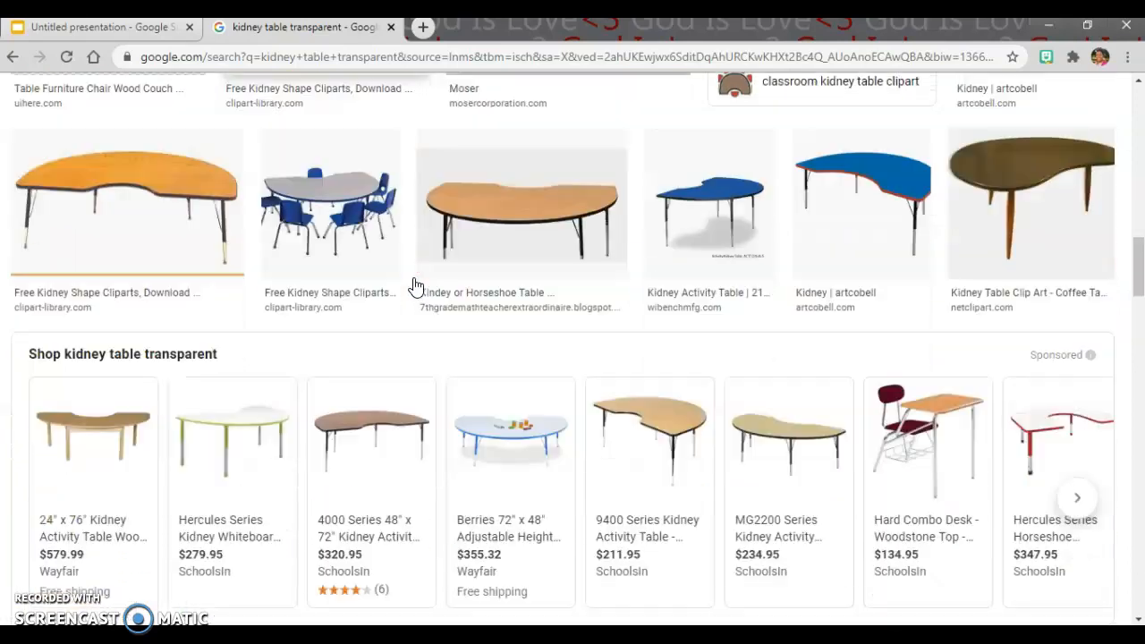
scroll(414, 287, "down", 1)
scroll(412, 283, "up", 2)
Step: Save the picture of the grey kidney table with blue chairs to the Downloads folder as "table"
left_click(352, 251)
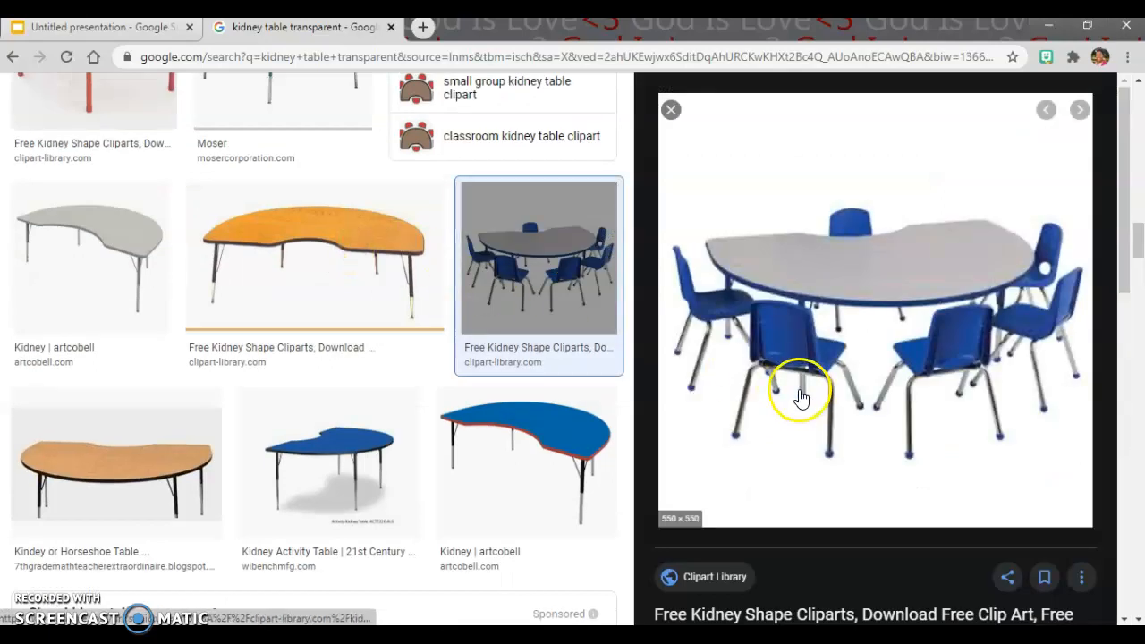
right_click(826, 253)
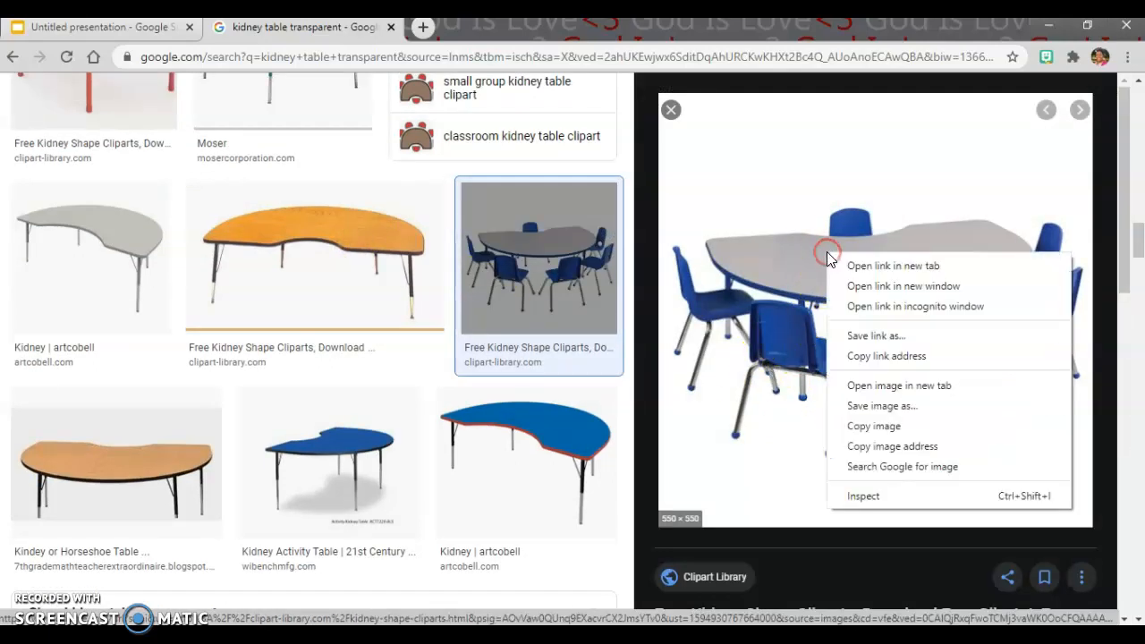
left_click(905, 410)
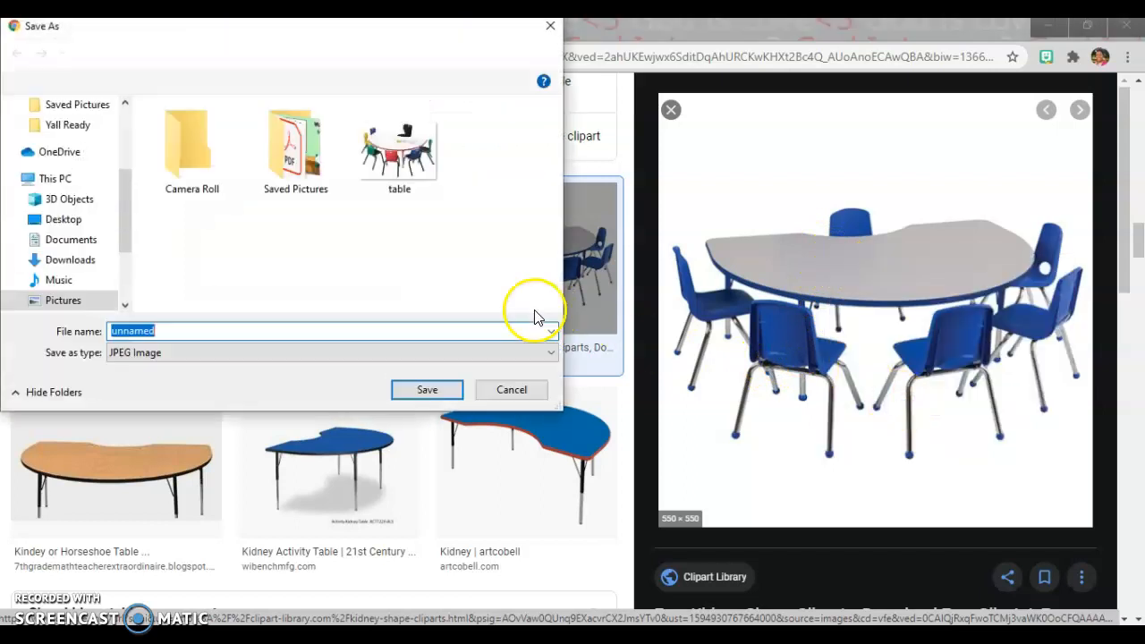
left_click(72, 260)
double_click(175, 332)
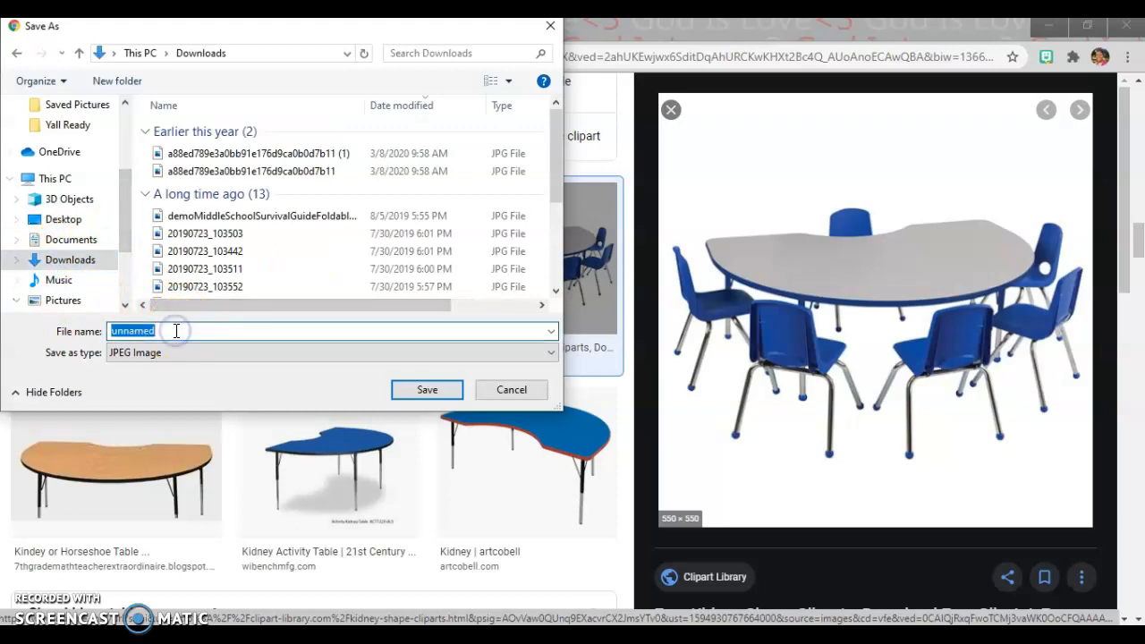
type("table")
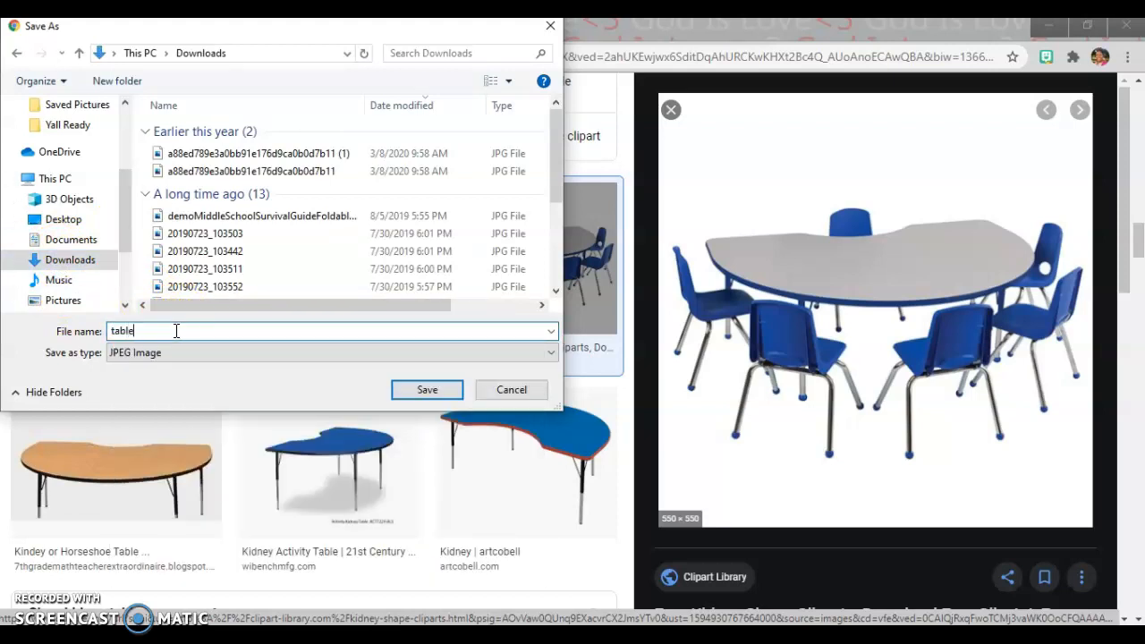
key("Return")
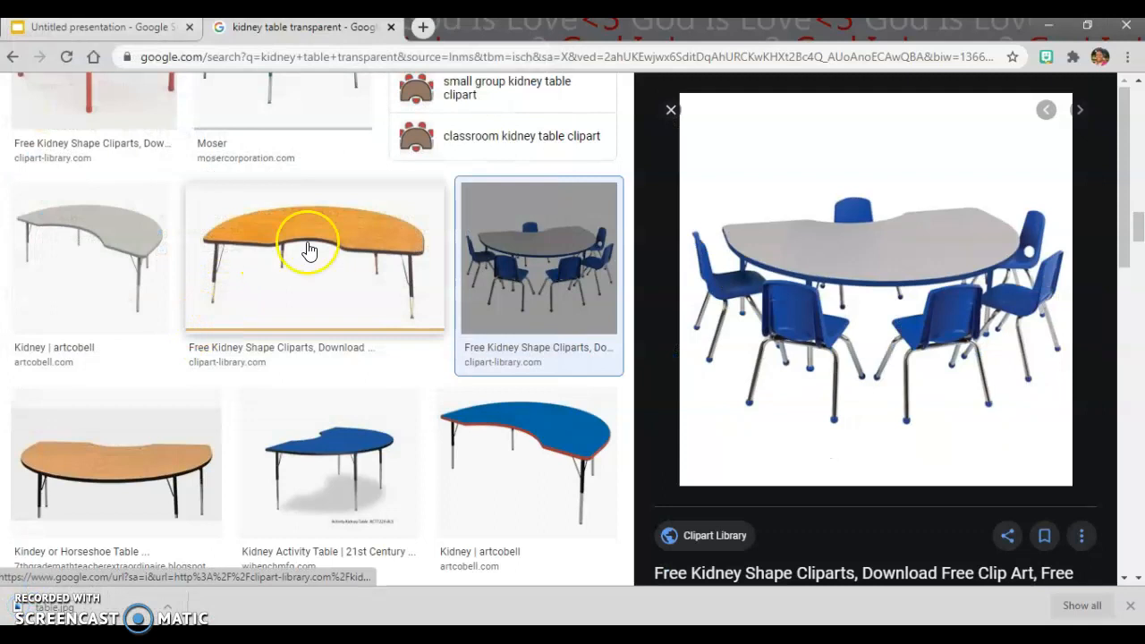
Step: Close the image results, search Google for "removebg" in a new browser tab and open the remove.bg upload page
left_click(400, 27)
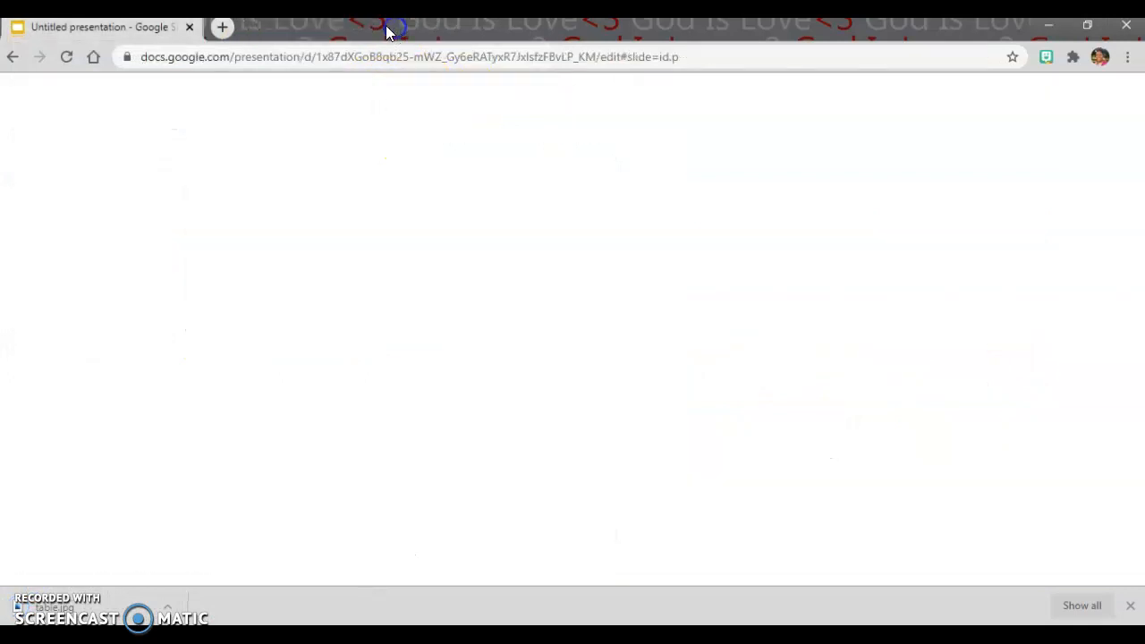
left_click(216, 29)
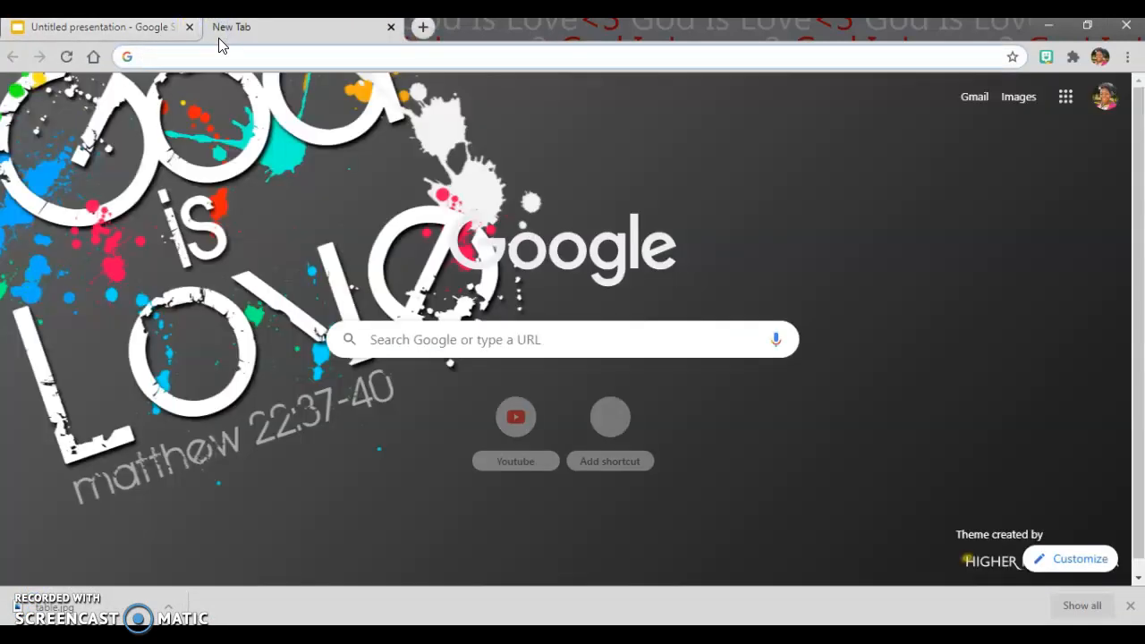
type("remove")
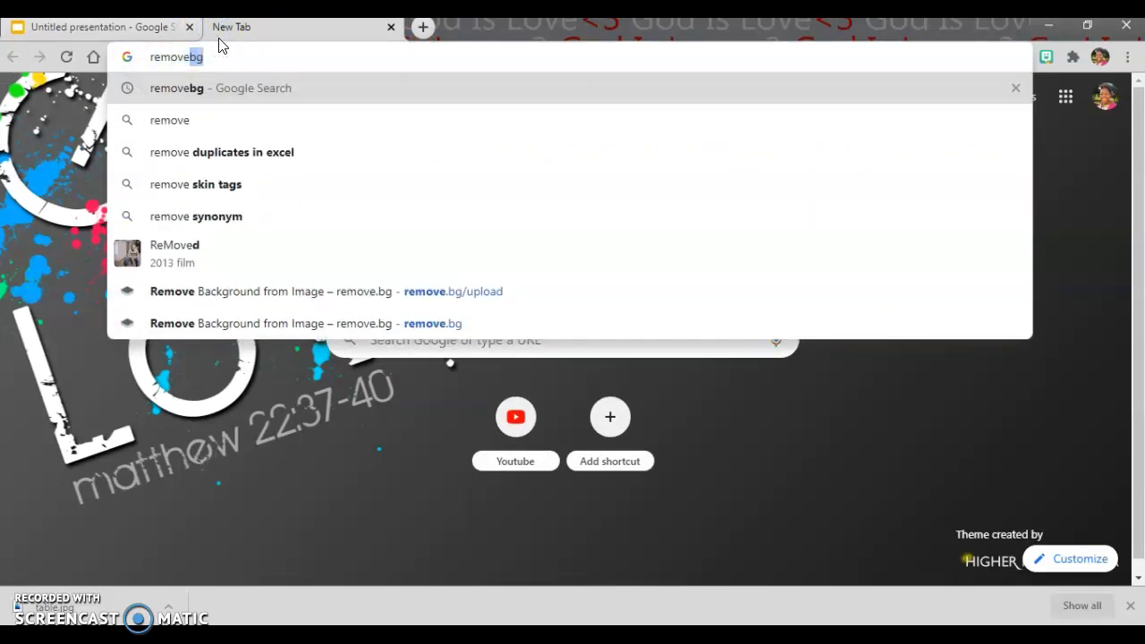
type("bg")
key("Return")
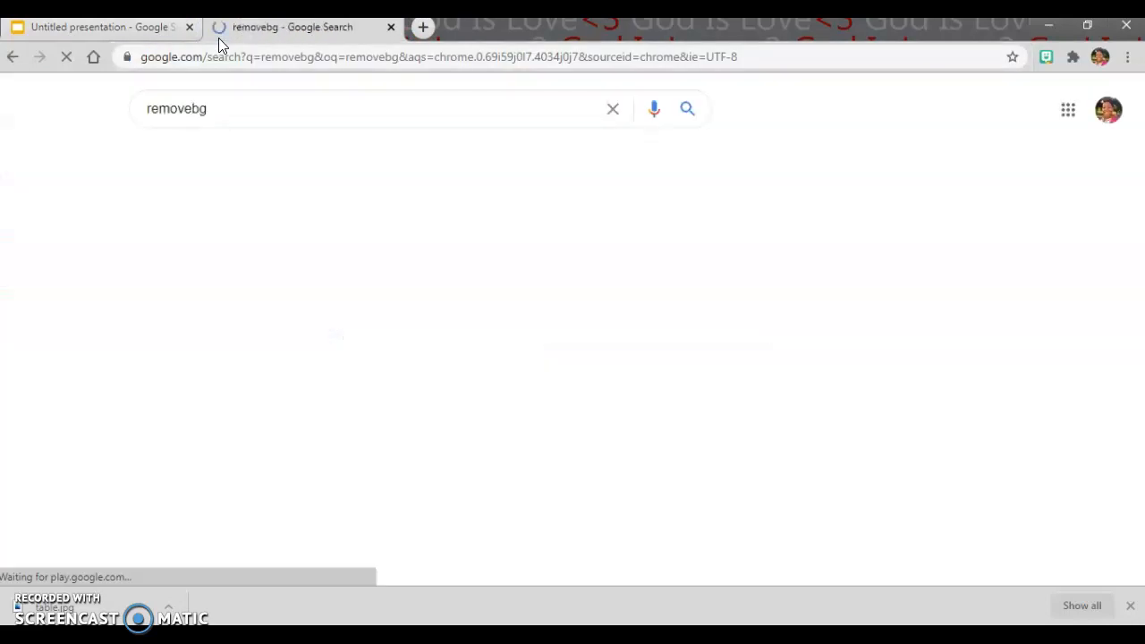
left_click(224, 329)
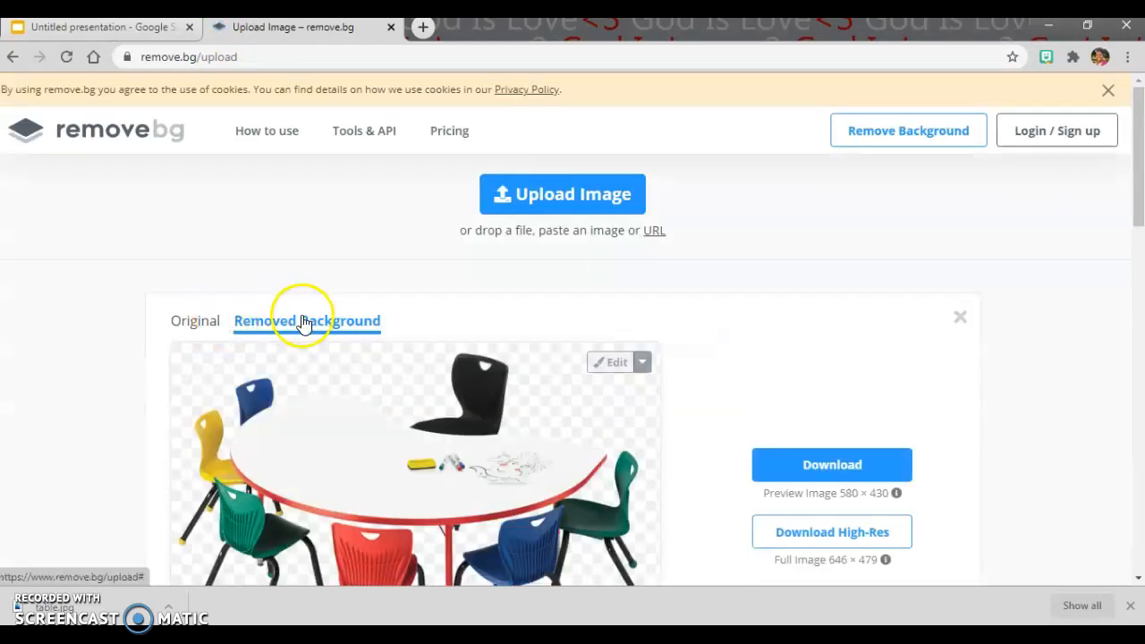
Step: Upload the "table" picture from Downloads to remove.bg and download the preview version with its background removed
left_click(193, 320)
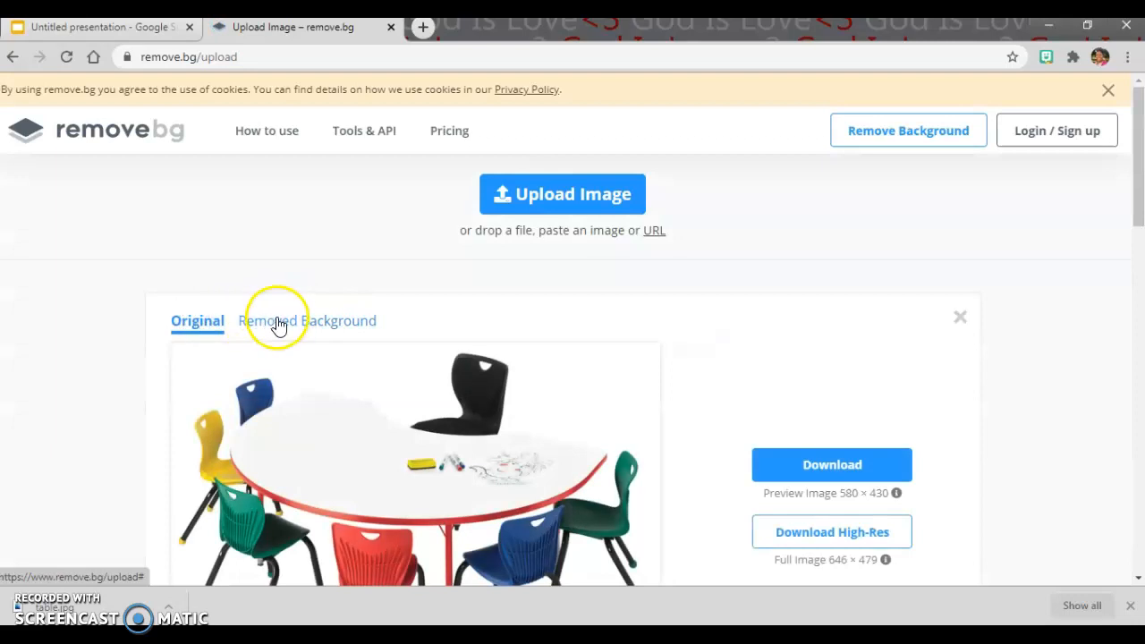
left_click(592, 201)
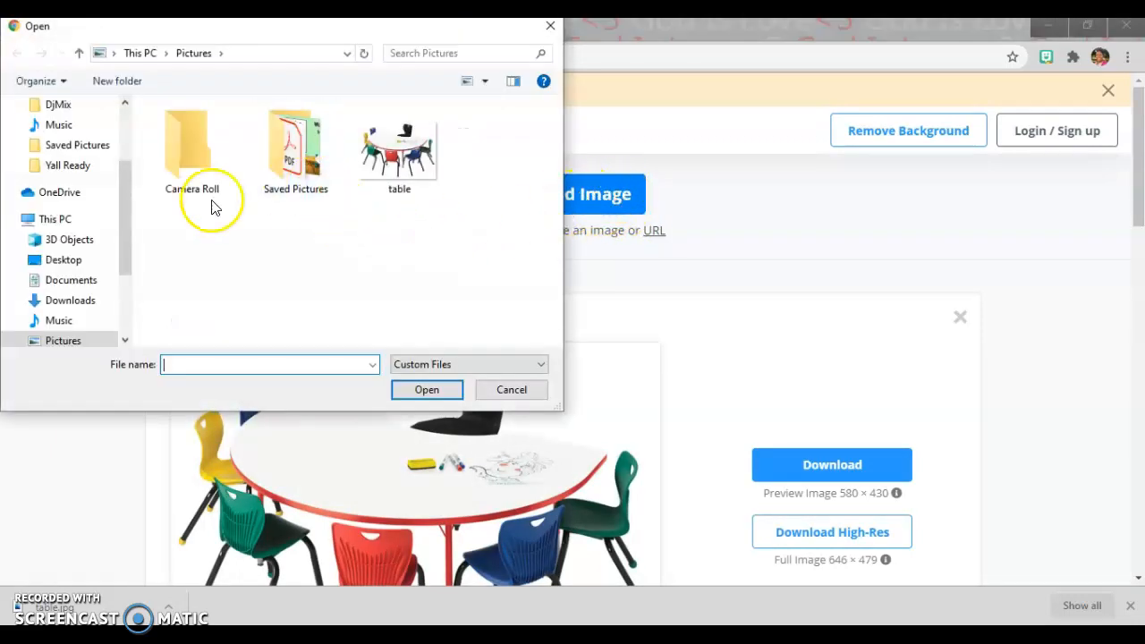
left_click(82, 301)
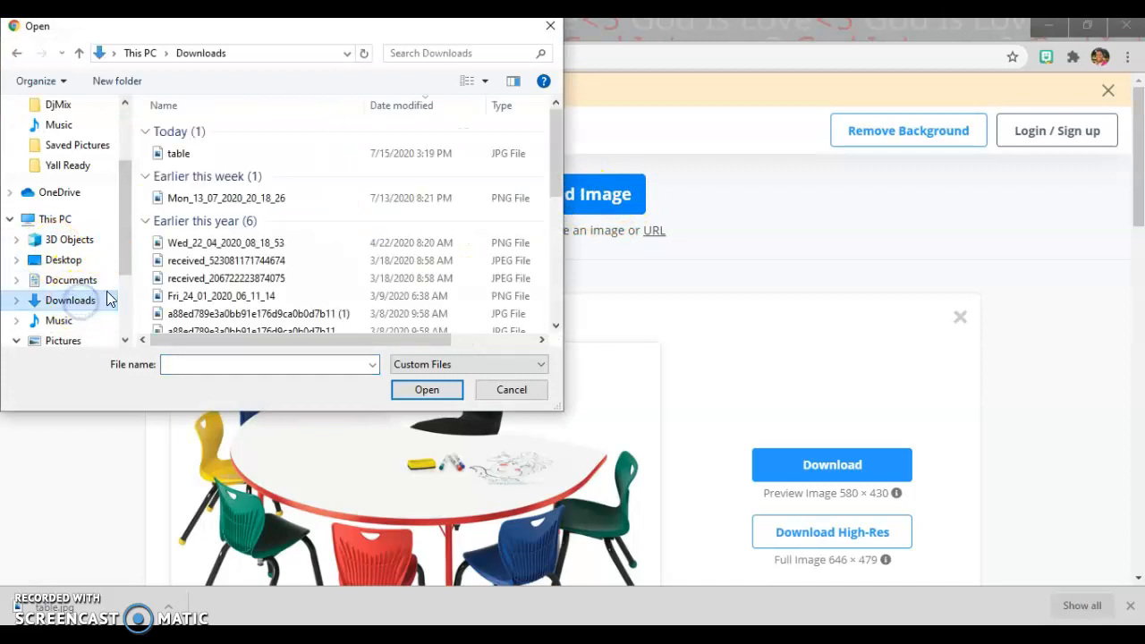
left_click(182, 153)
left_click(433, 390)
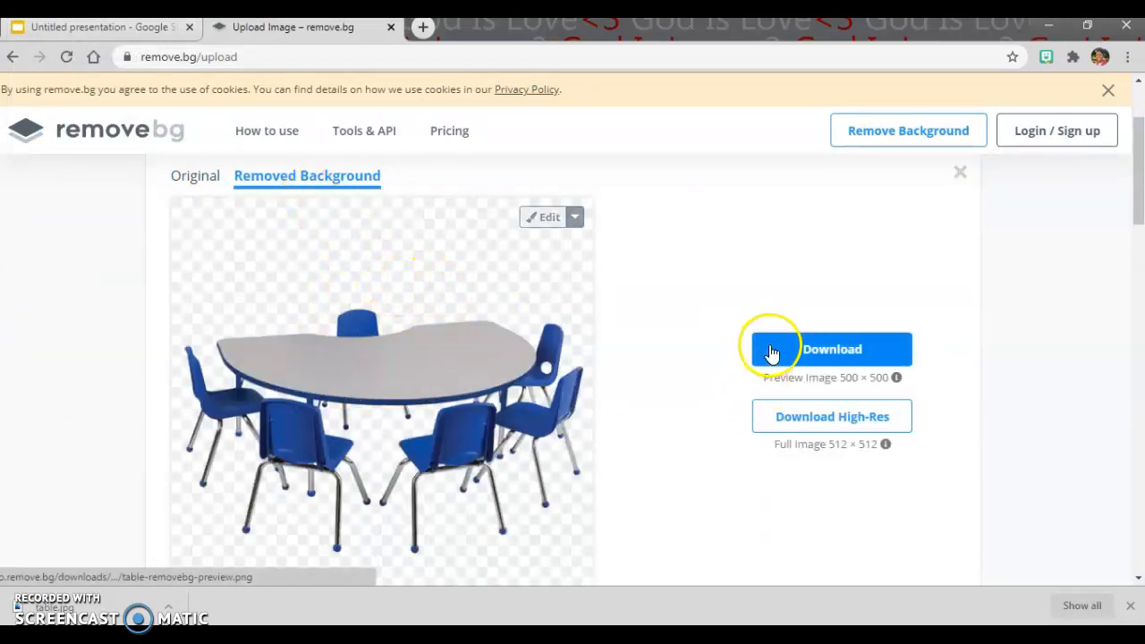
left_click(831, 355)
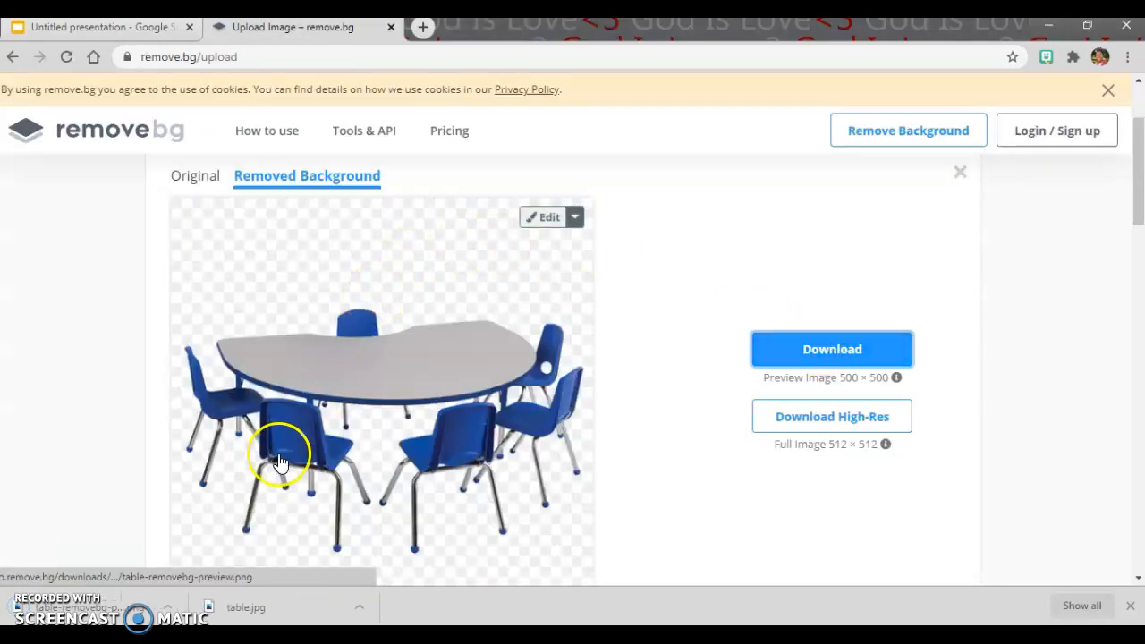
Step: Switch to the Google Slides presentation, insert "table-removebg-preview" from the computer and move the picture to the slide's left edge
left_click(120, 29)
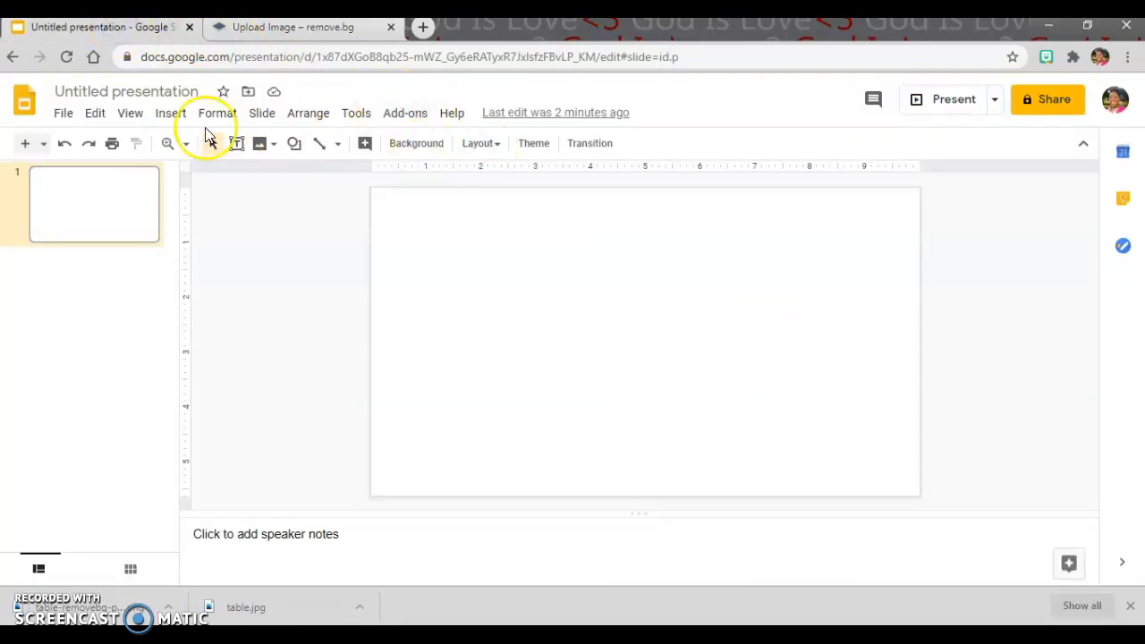
left_click(170, 115)
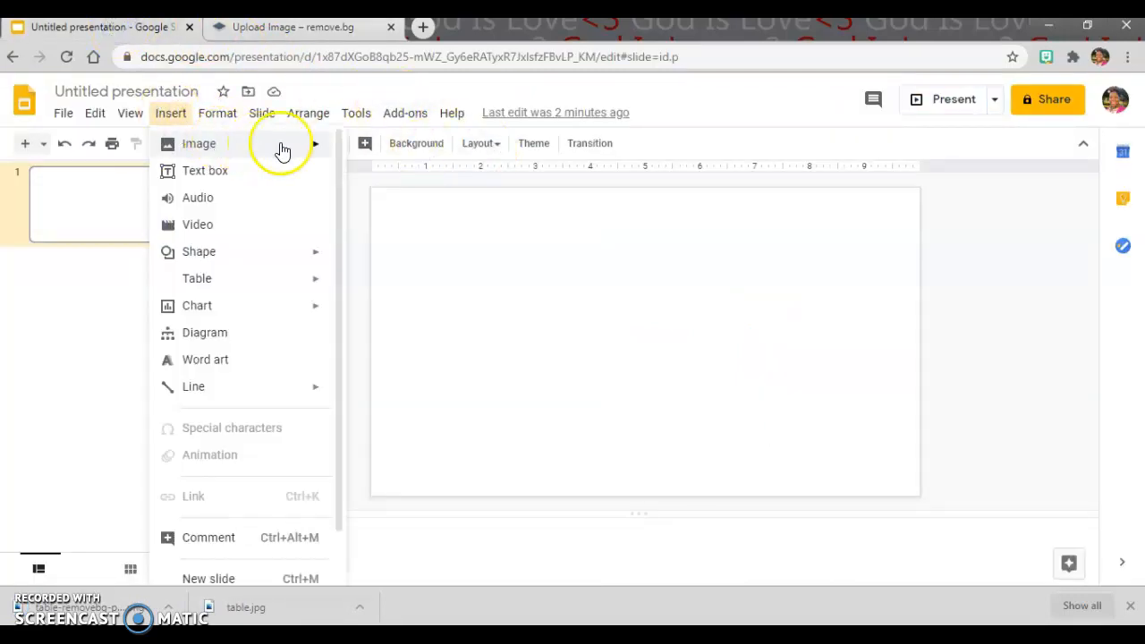
mouse_move(258, 146)
left_click(376, 152)
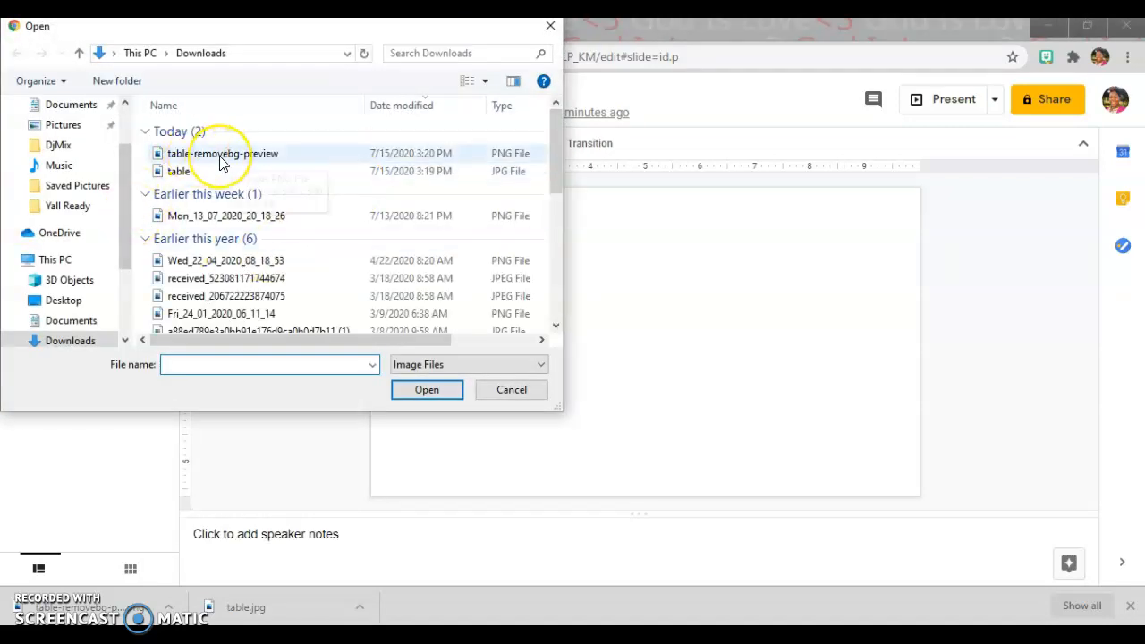
left_click(220, 154)
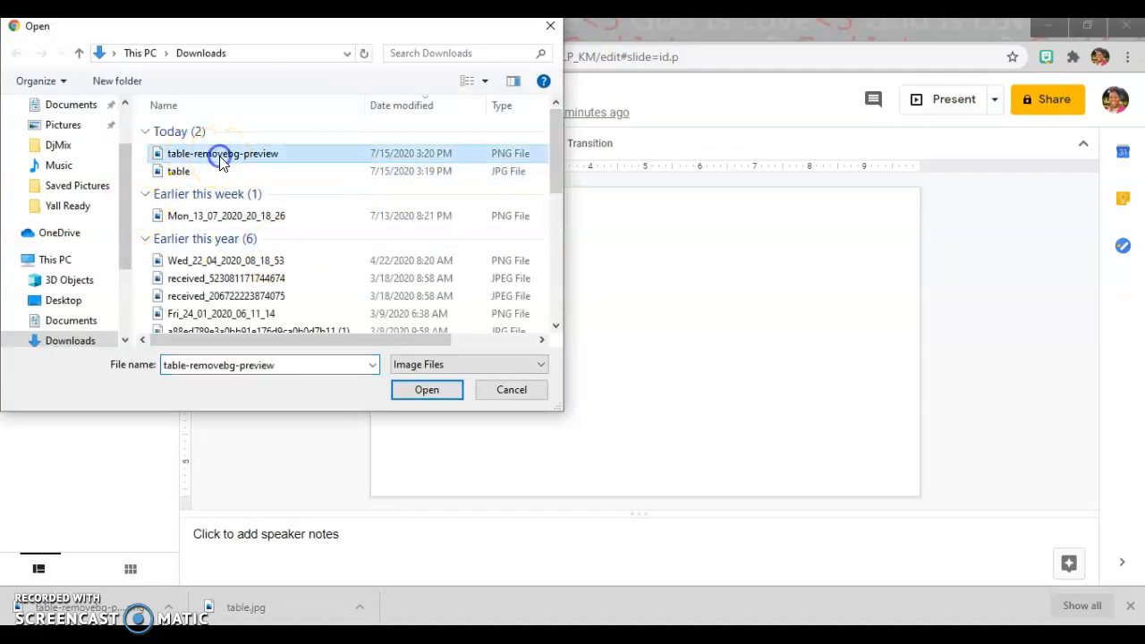
left_click(429, 387)
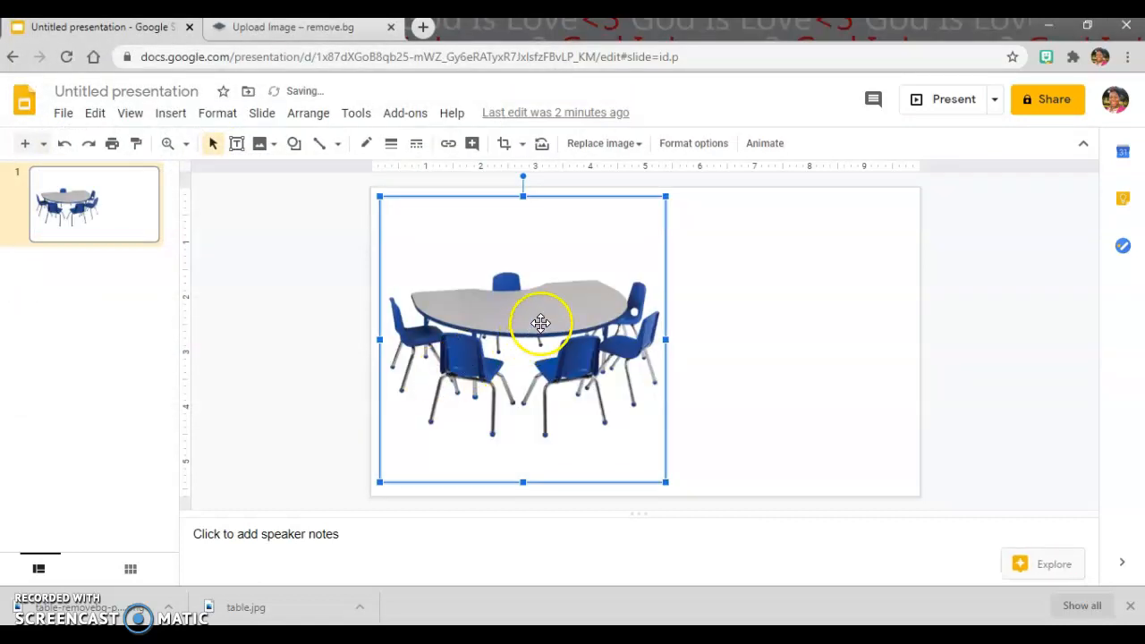
left_click_drag(577, 381, 556, 360)
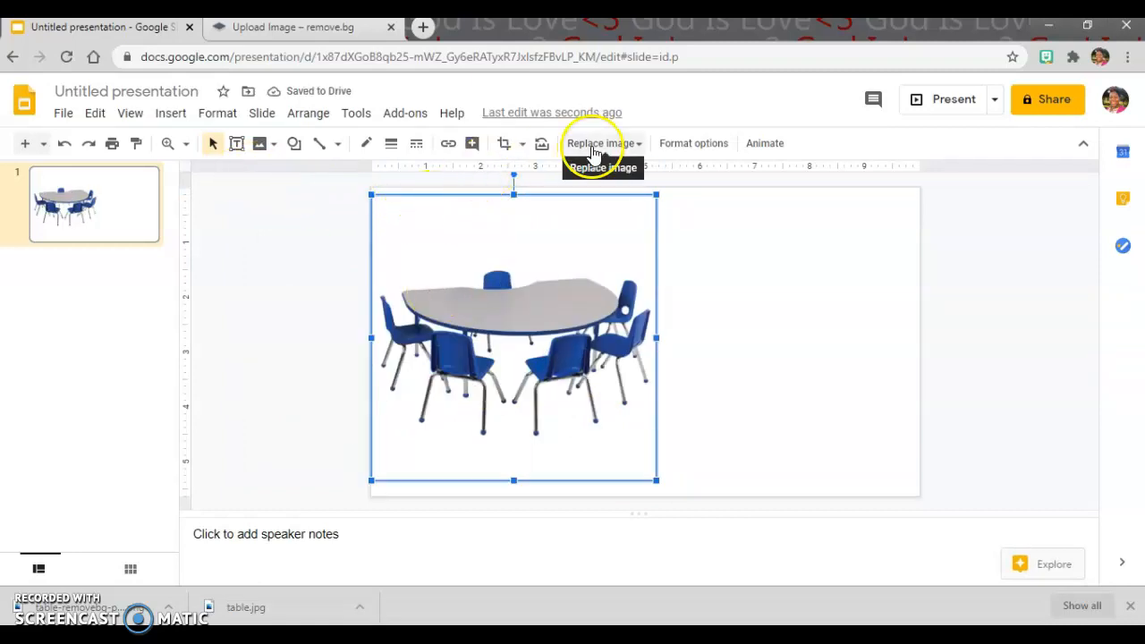
Step: Start choosing a background image for the slide and search Google images for "wall and floor background"
left_click(757, 308)
left_click(418, 148)
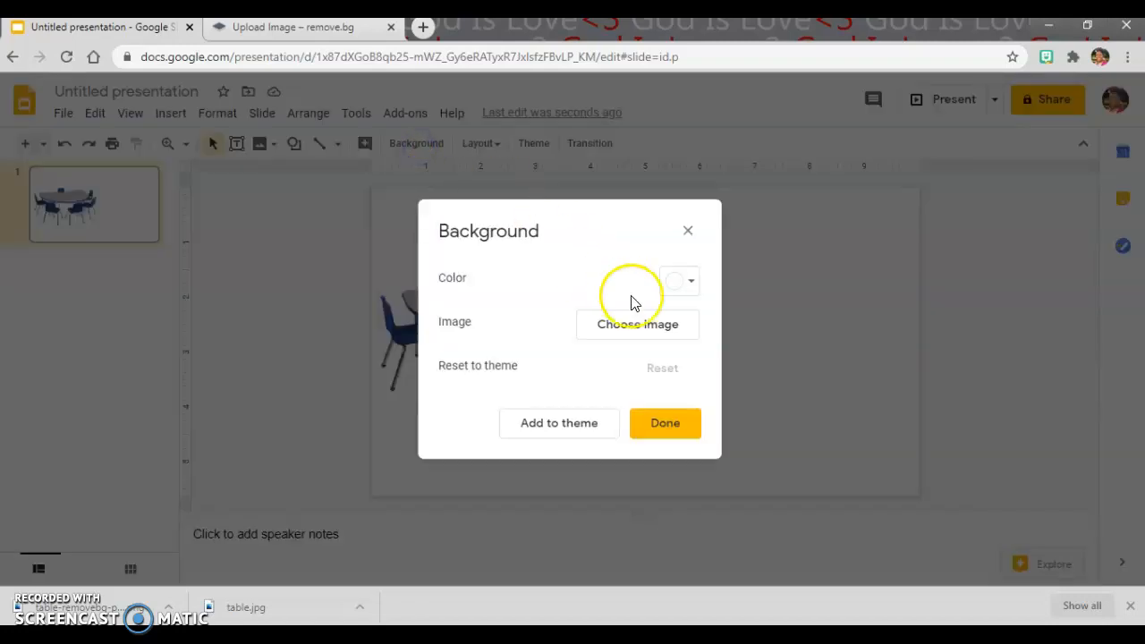
left_click(634, 333)
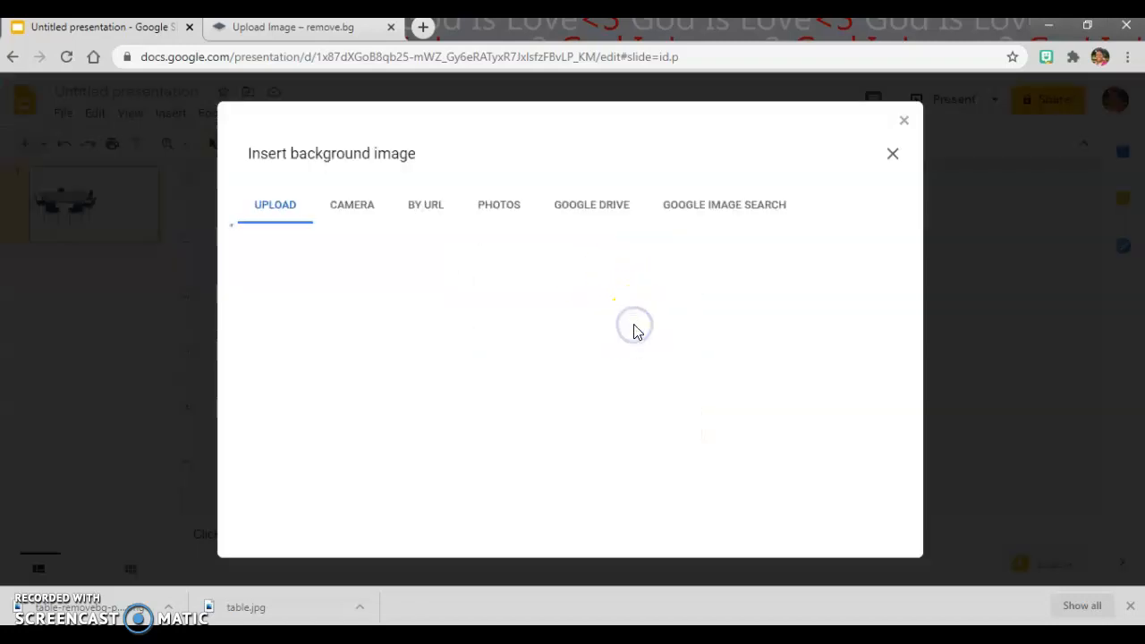
left_click(709, 214)
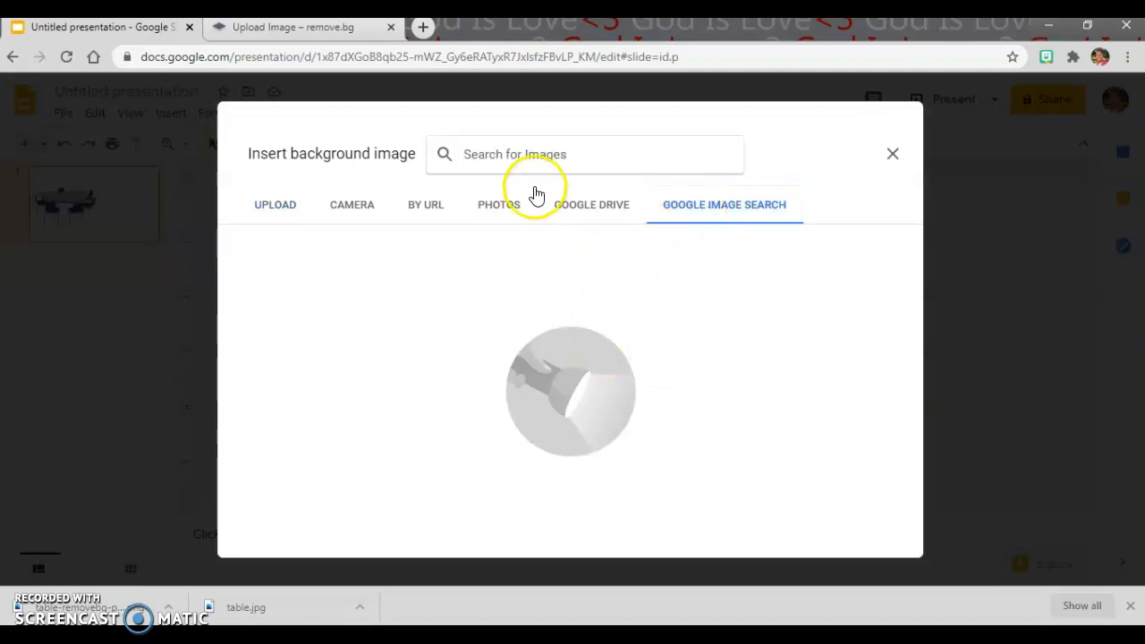
type("wall and f")
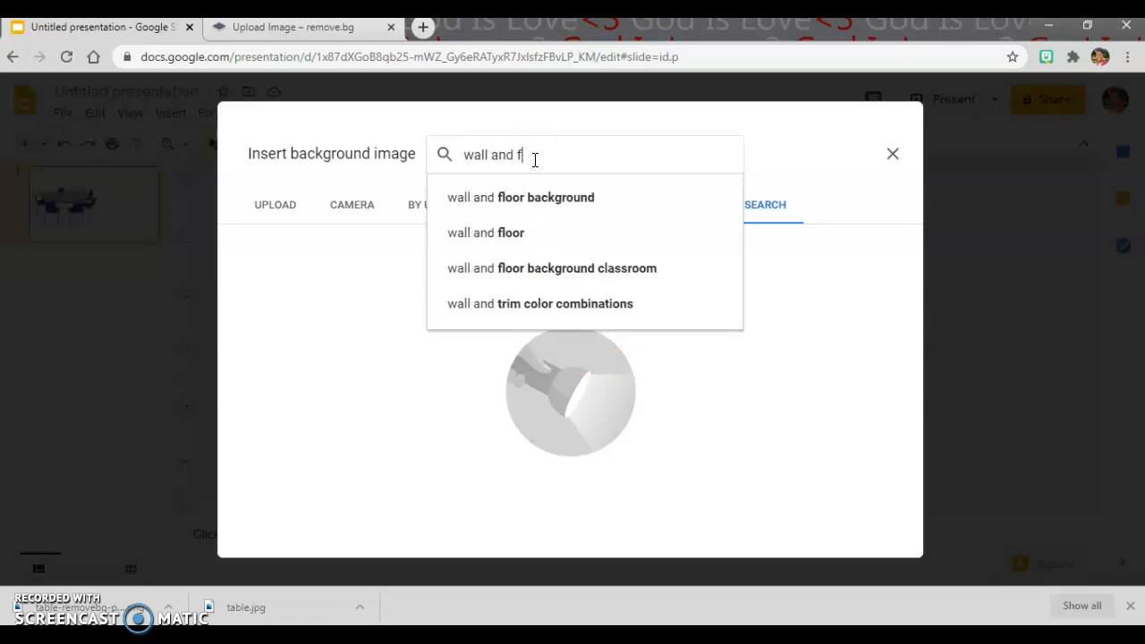
type("loor")
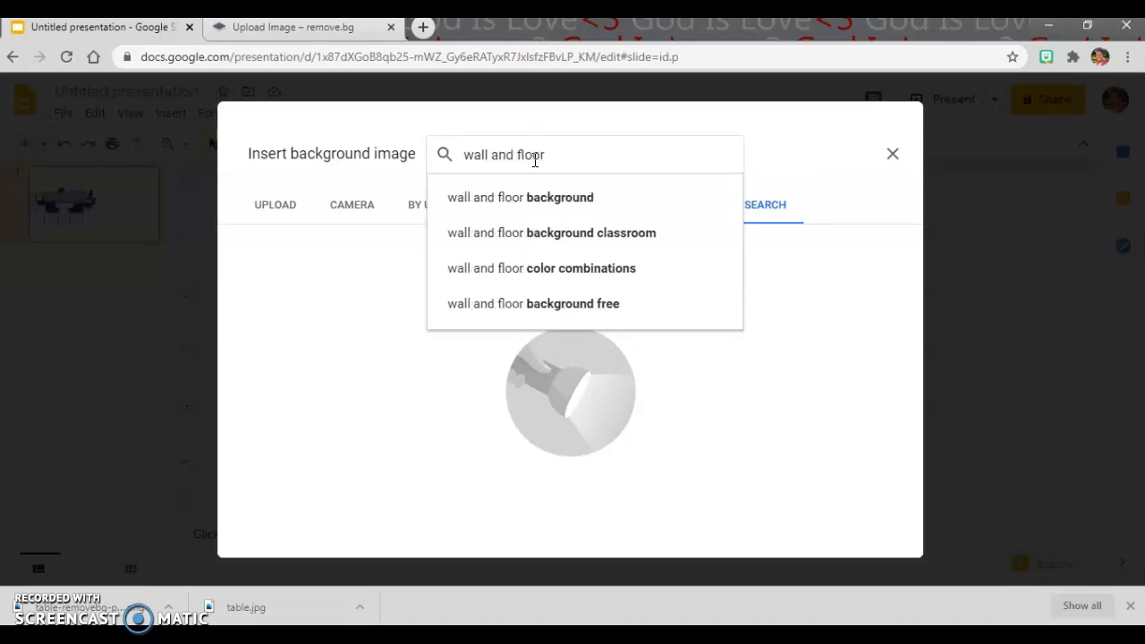
left_click(524, 197)
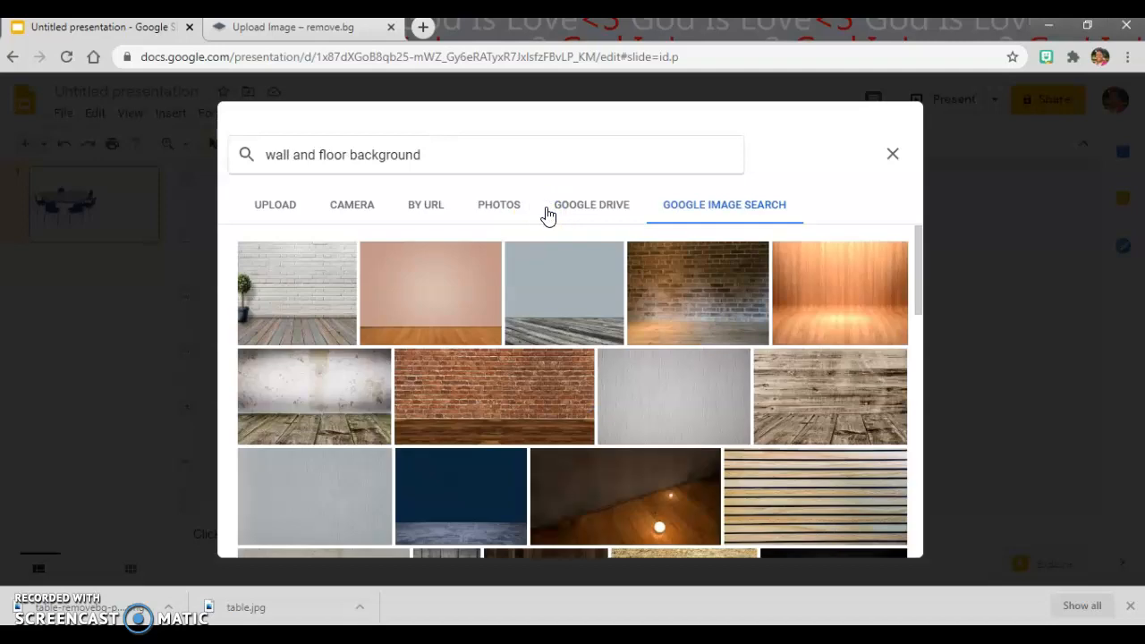
Step: Set the image of a white wall with an orange wood-plank floor as the slide background
scroll(620, 333, "down", 1)
scroll(620, 333, "down", 10)
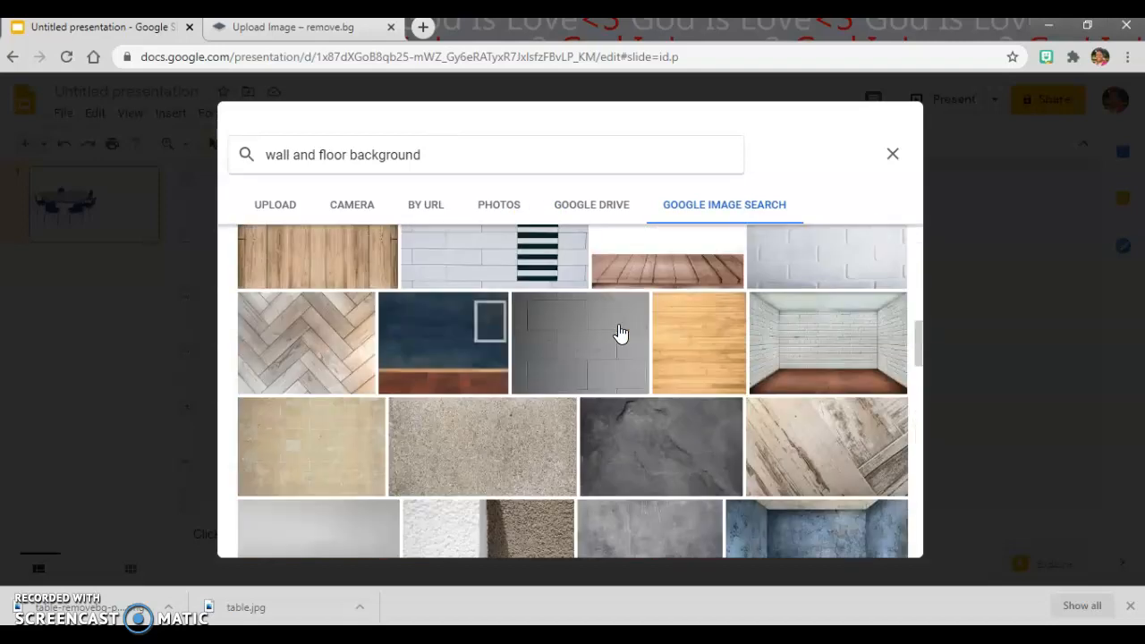
scroll(620, 333, "down", 10)
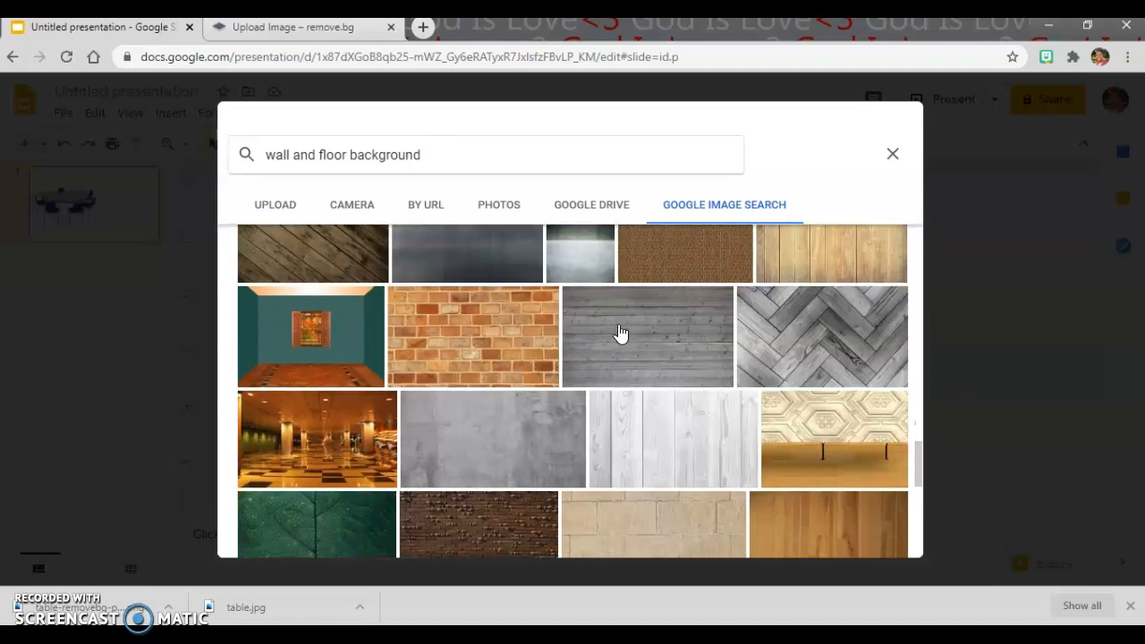
scroll(620, 333, "down", 10)
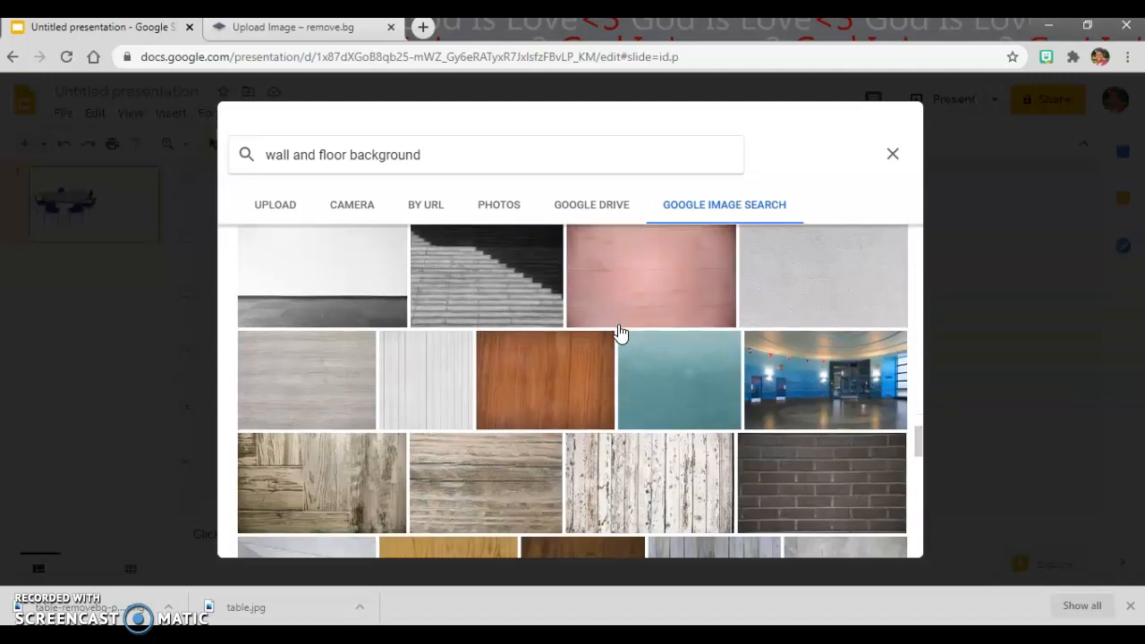
scroll(620, 332, "down", 5)
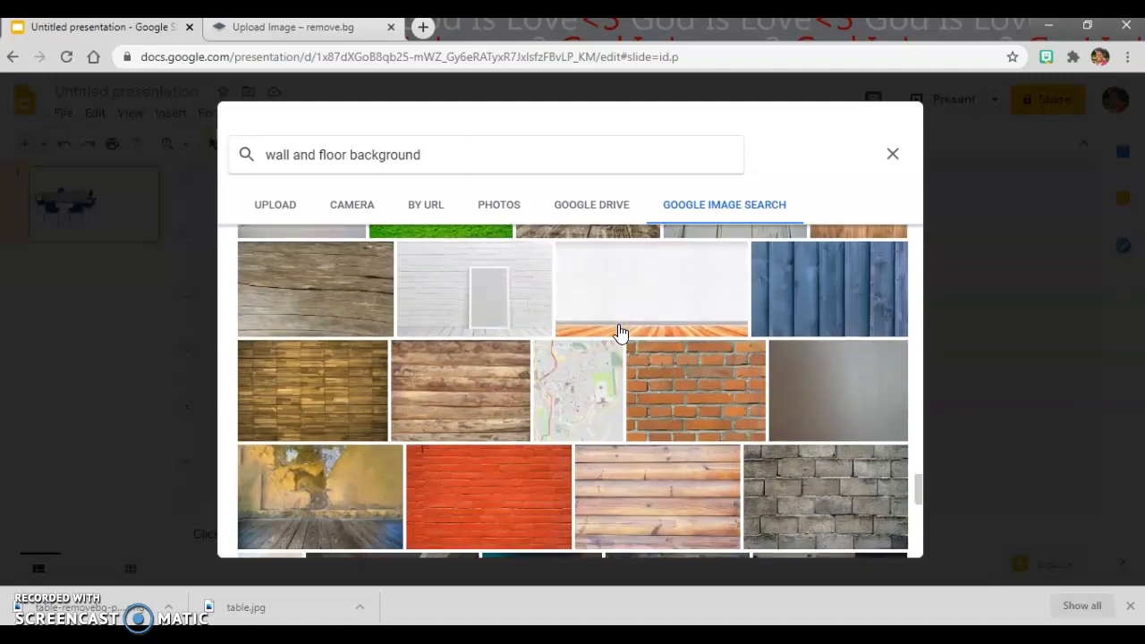
scroll(620, 333, "down", 10)
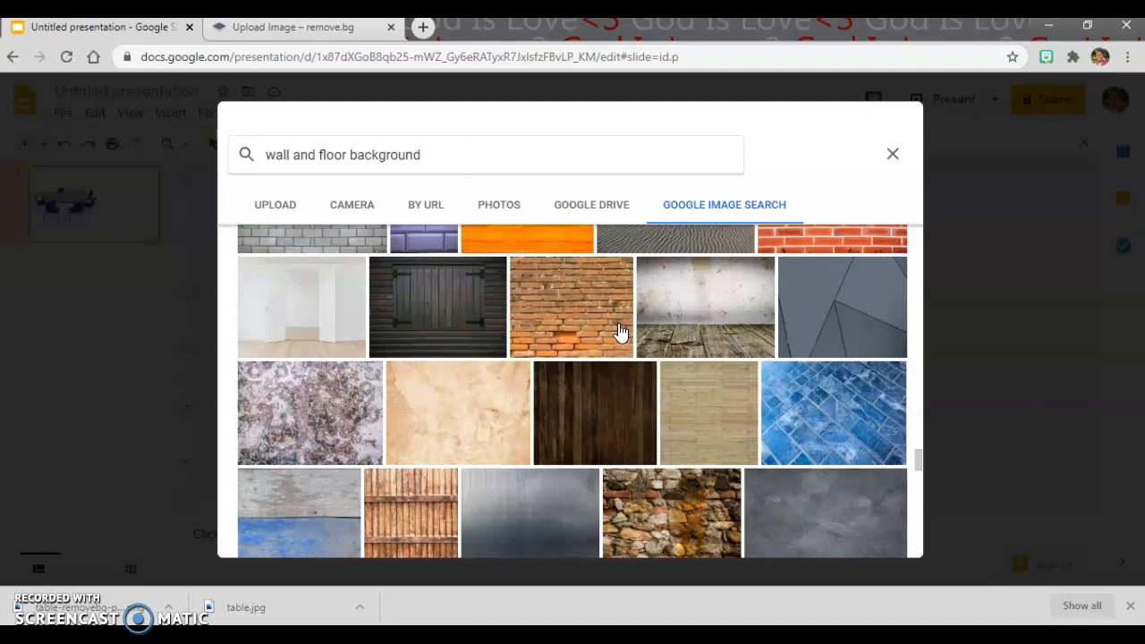
scroll(620, 333, "up", 8)
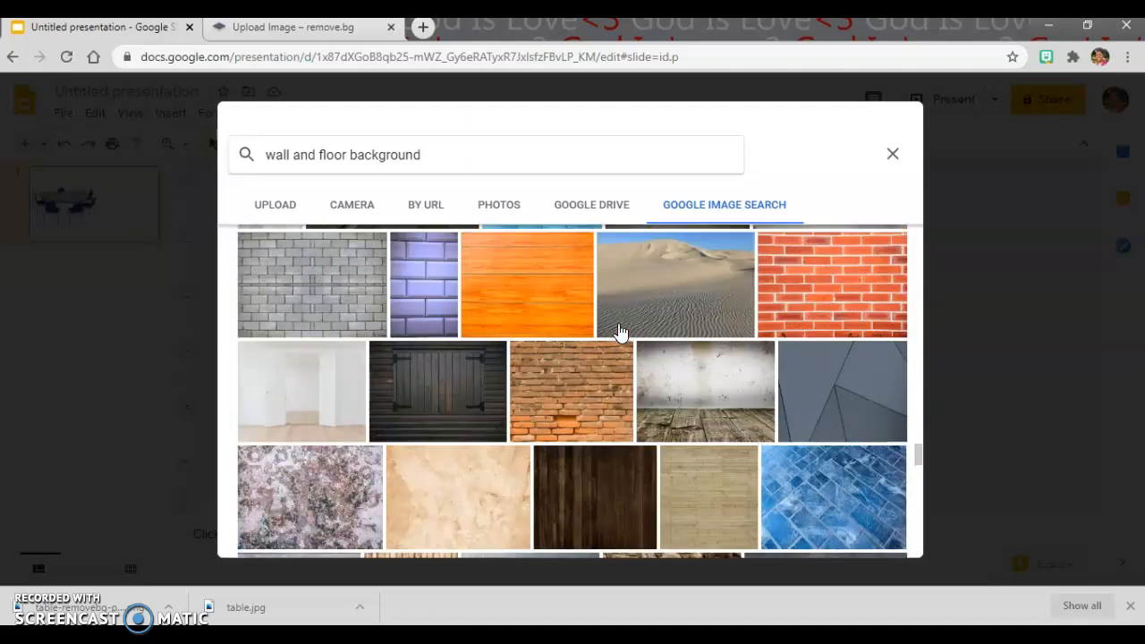
scroll(620, 333, "up", 4)
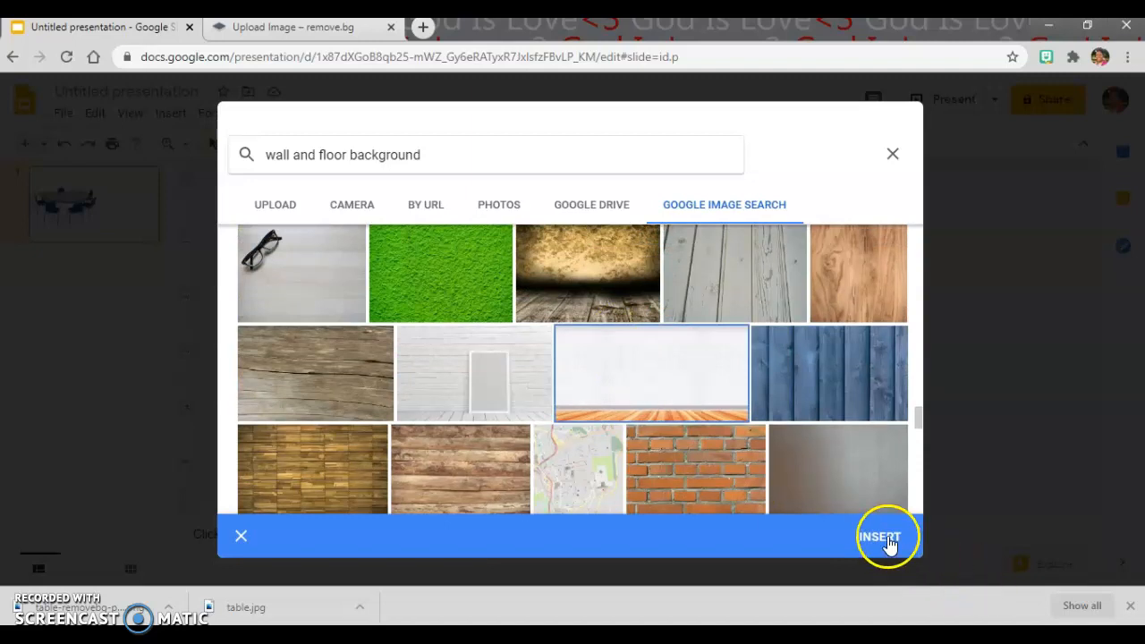
left_click(882, 538)
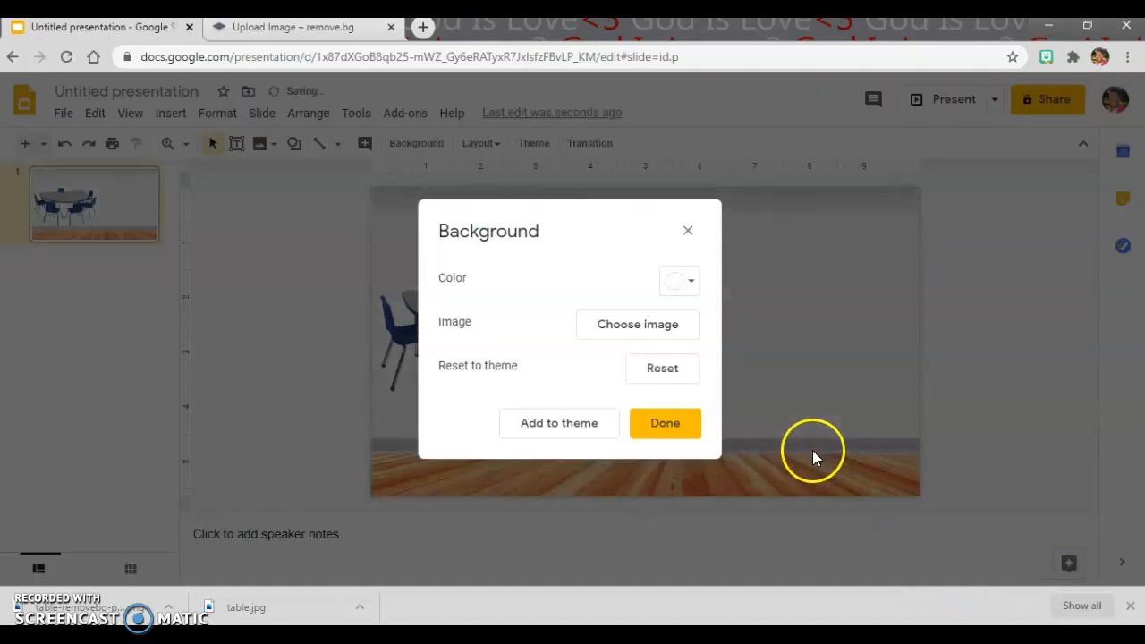
left_click(666, 423)
Step: Shrink the table picture and place it on the floor near the slide's lower middle
left_click(493, 319)
left_click_drag(493, 319, 548, 373)
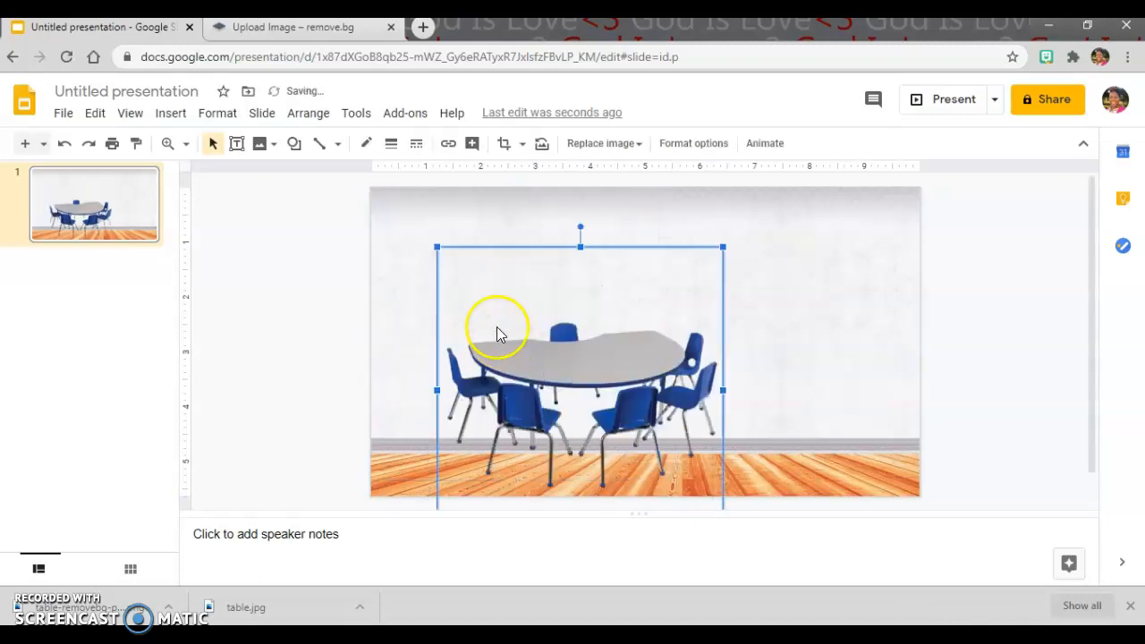
left_click_drag(436, 247, 595, 367)
left_click_drag(553, 363, 511, 322)
mouse_move(600, 410)
left_mouse_down()
mouse_move(511, 396)
mouse_move(588, 409)
left_mouse_up()
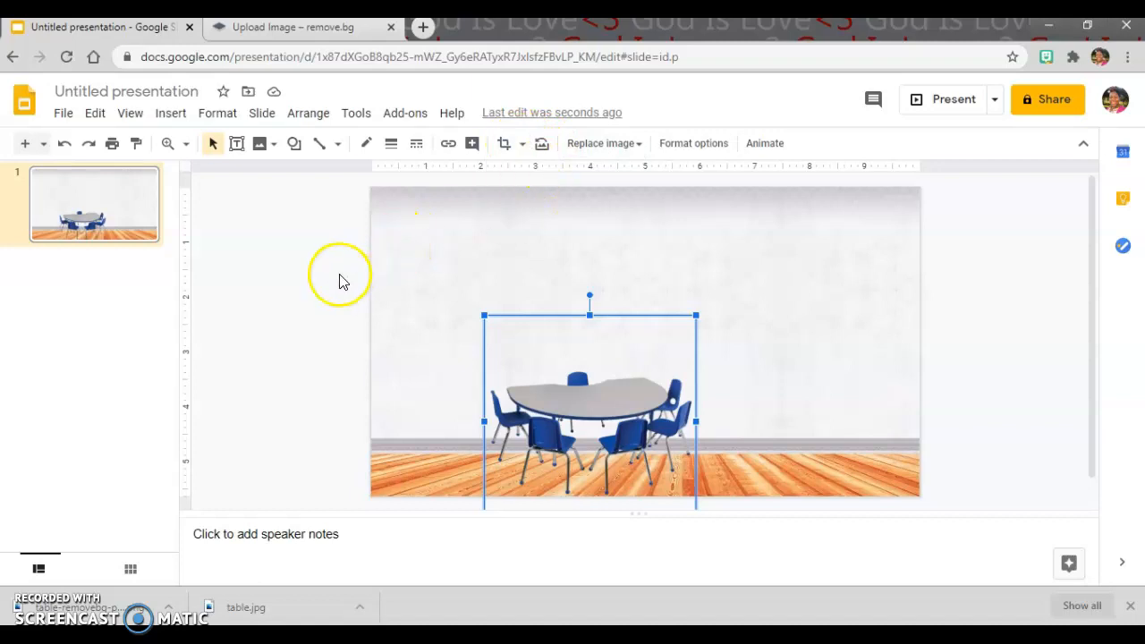
left_click(304, 287)
Step: Replace the slide background with the image of a plain grey wall and grey wood-plank floor from the same search results
left_click(436, 154)
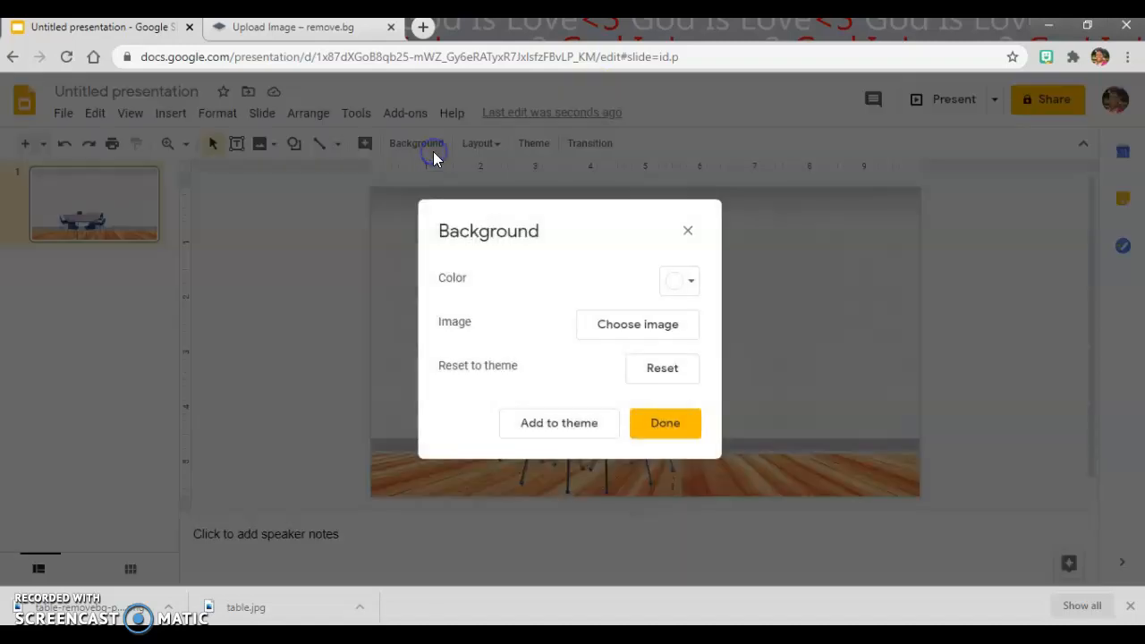
left_click(647, 325)
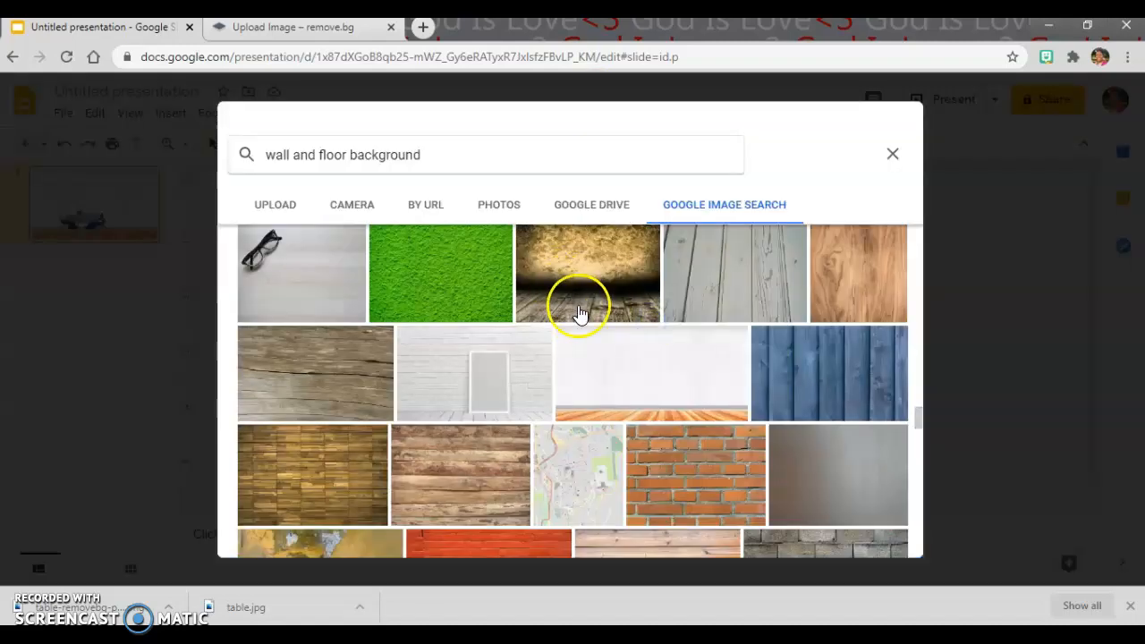
scroll(578, 313, "up", 10)
scroll(578, 315, "up", 6)
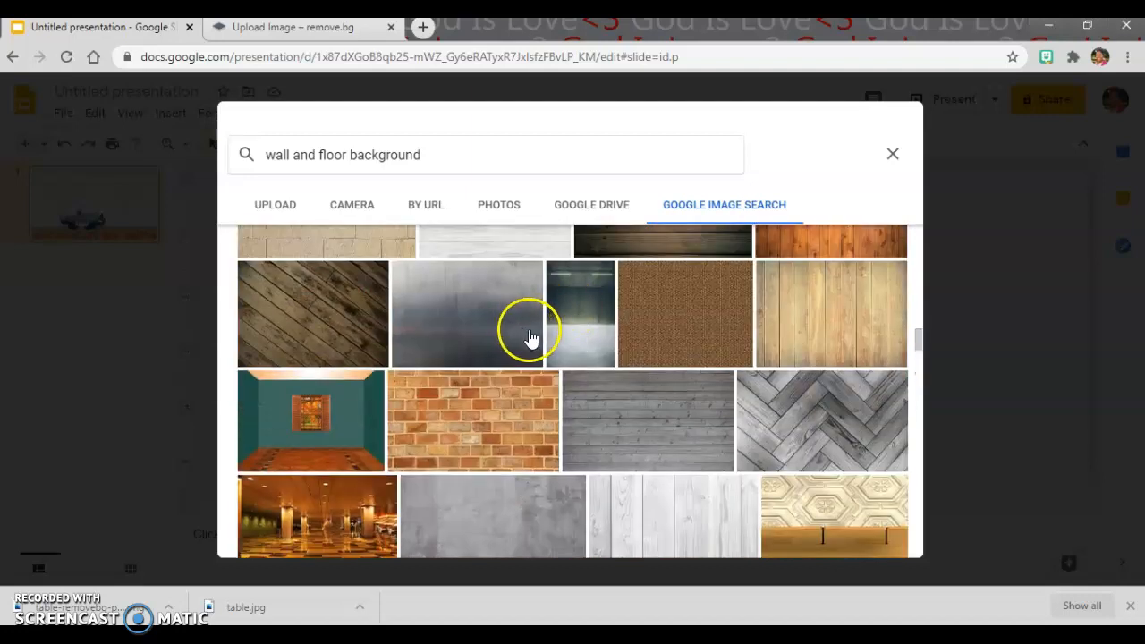
scroll(530, 335, "up", 10)
left_click(330, 383)
left_click(863, 536)
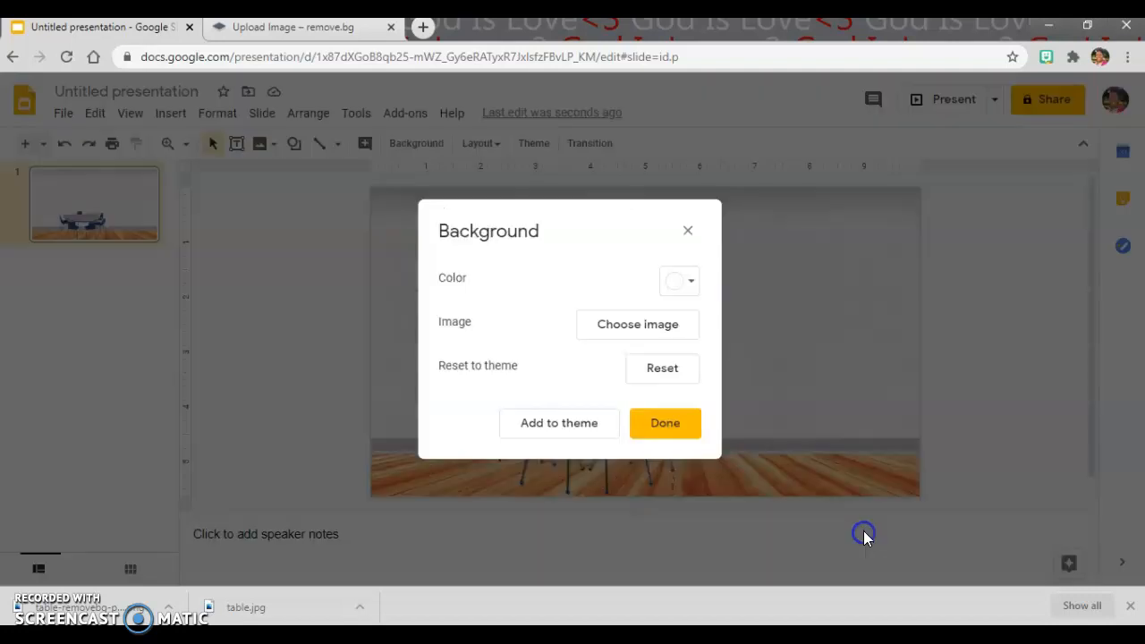
left_click(673, 429)
Step: Enlarge the table picture and move it into the slide's lower-left corner, slightly past the slide's edge
left_click(614, 421)
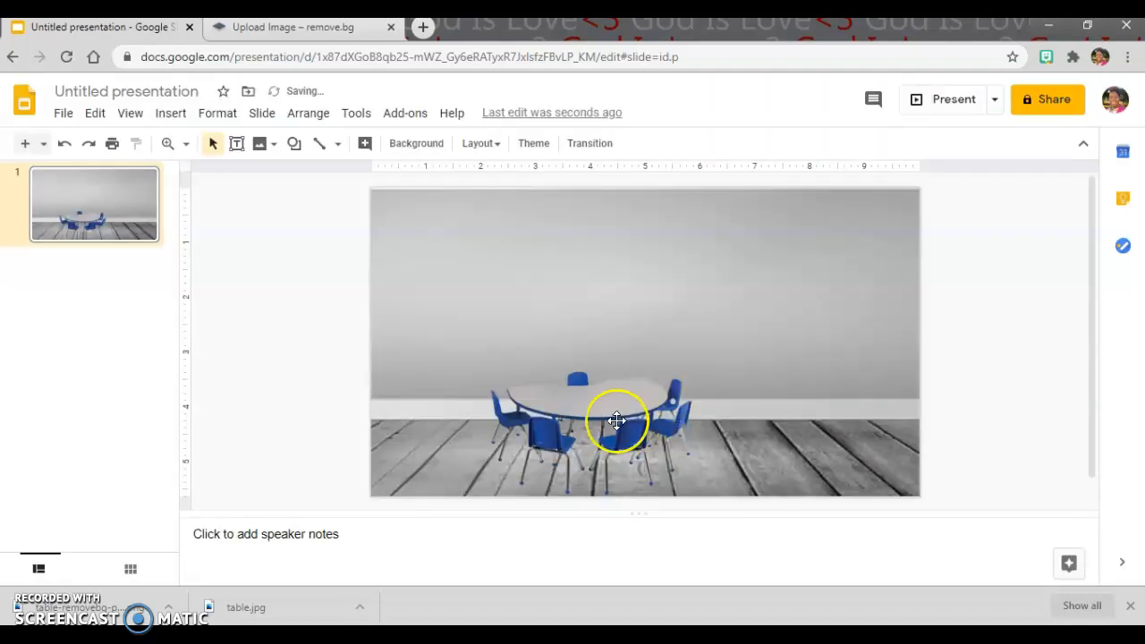
left_click_drag(702, 312, 722, 285)
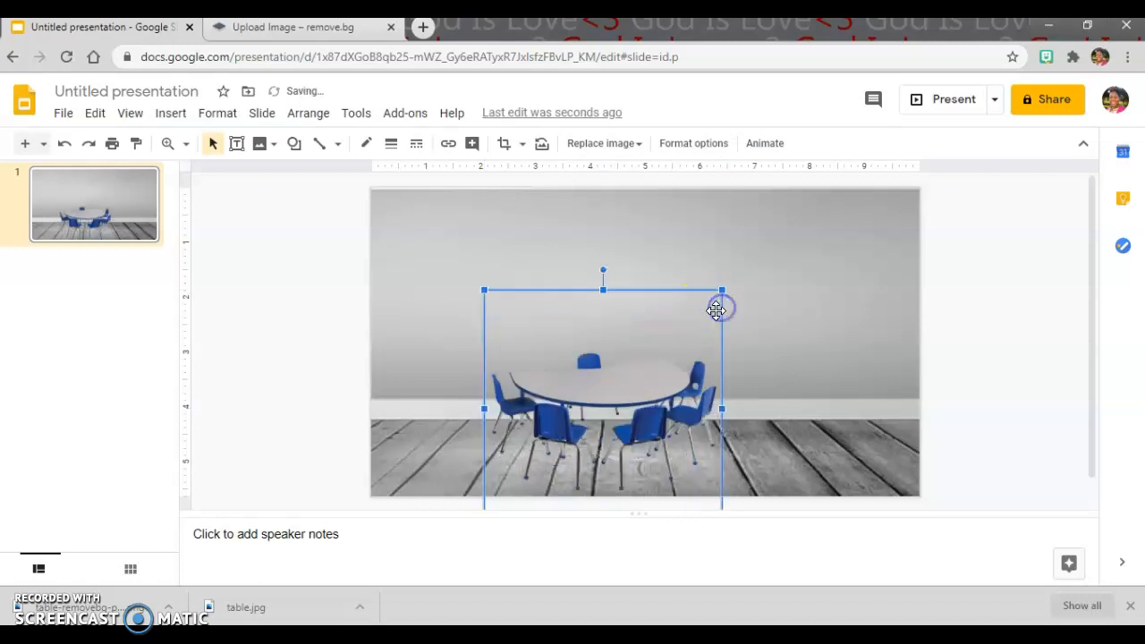
left_click_drag(630, 389, 594, 399)
left_click_drag(683, 296, 710, 284)
left_click_drag(645, 357, 549, 404)
Step: Shrink the speaker notes area, preview the slide in full-screen presentation, and move the table picture to the middle of the slide
left_click_drag(821, 510, 817, 557)
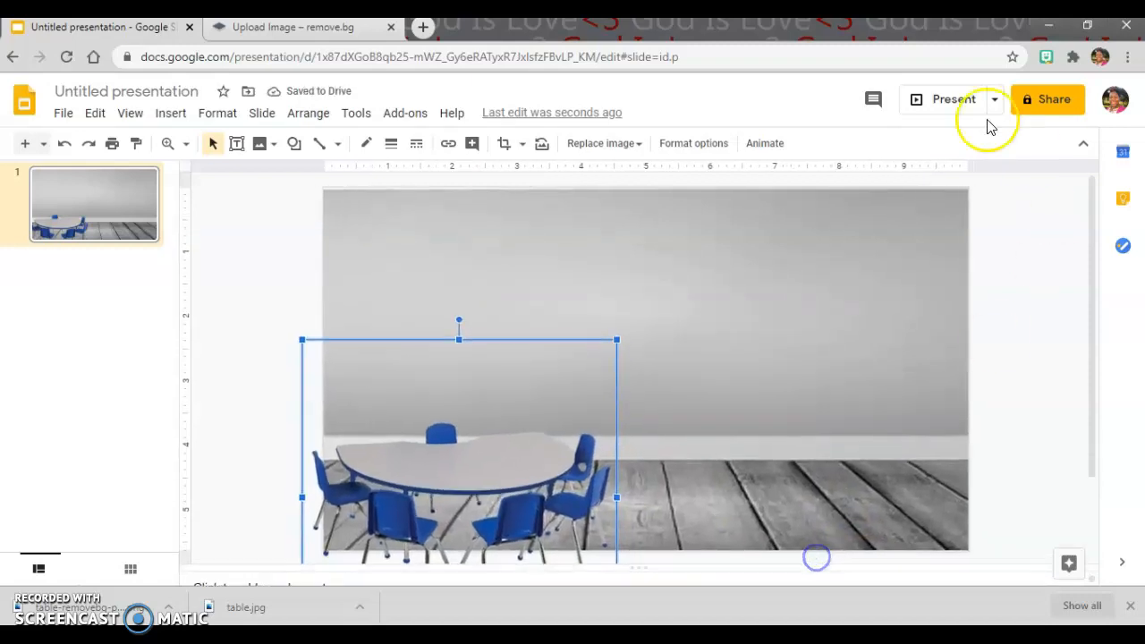
left_click(950, 103)
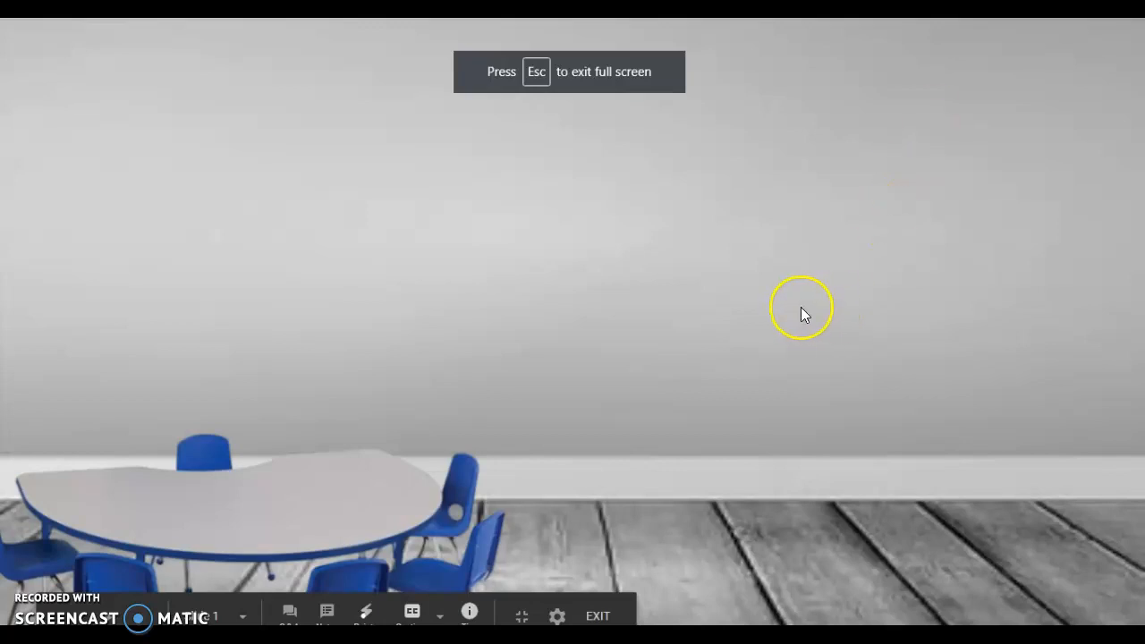
left_click(597, 616)
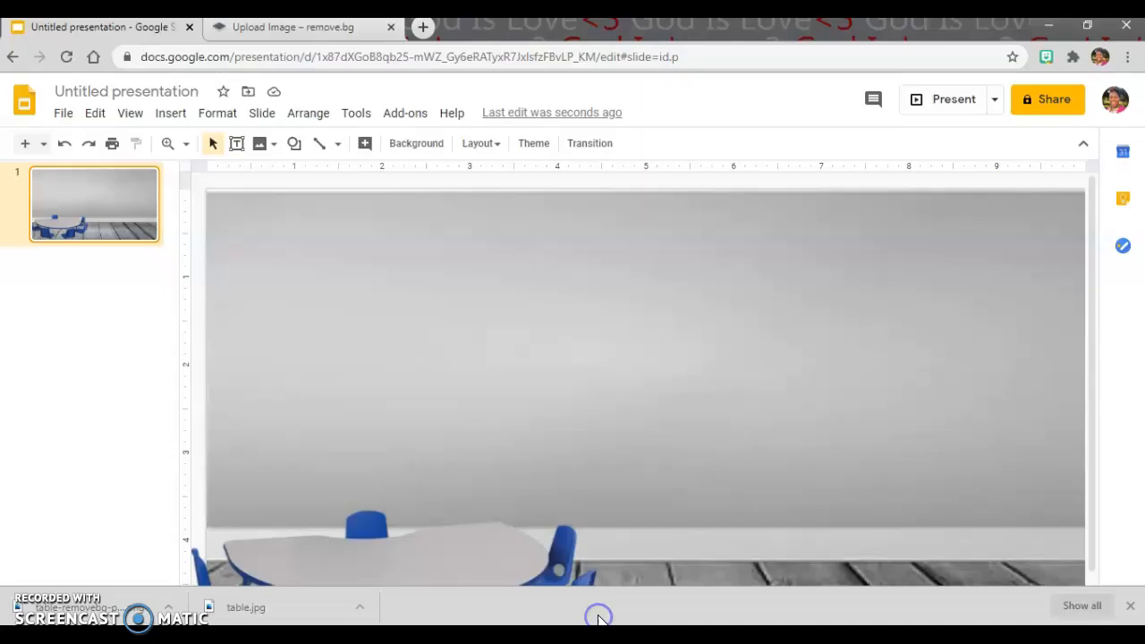
left_click_drag(504, 481, 636, 385)
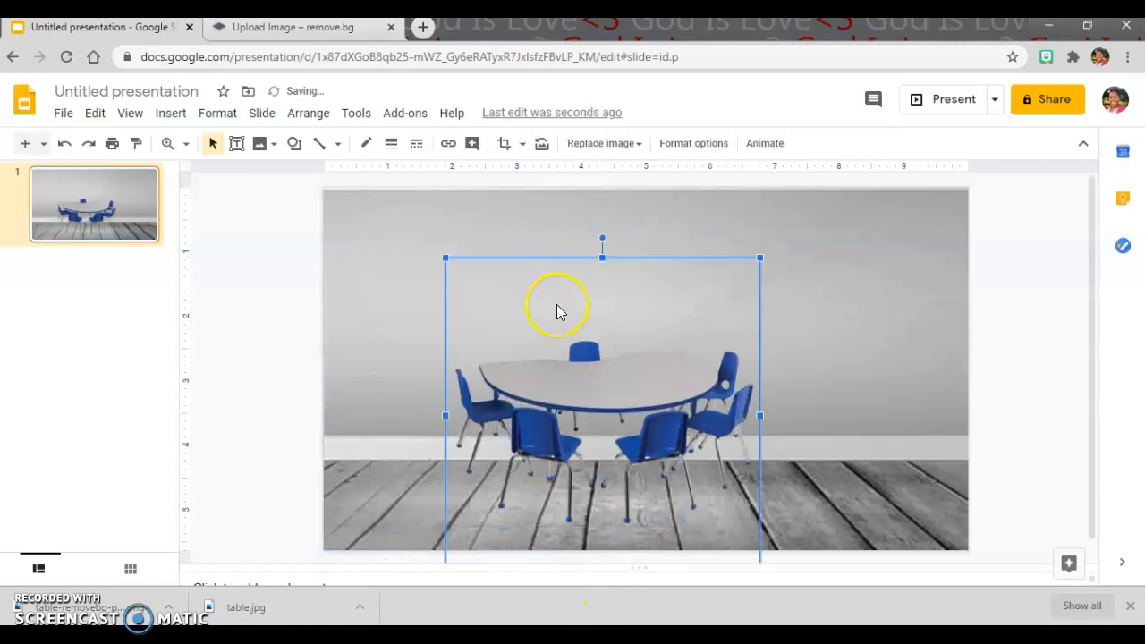